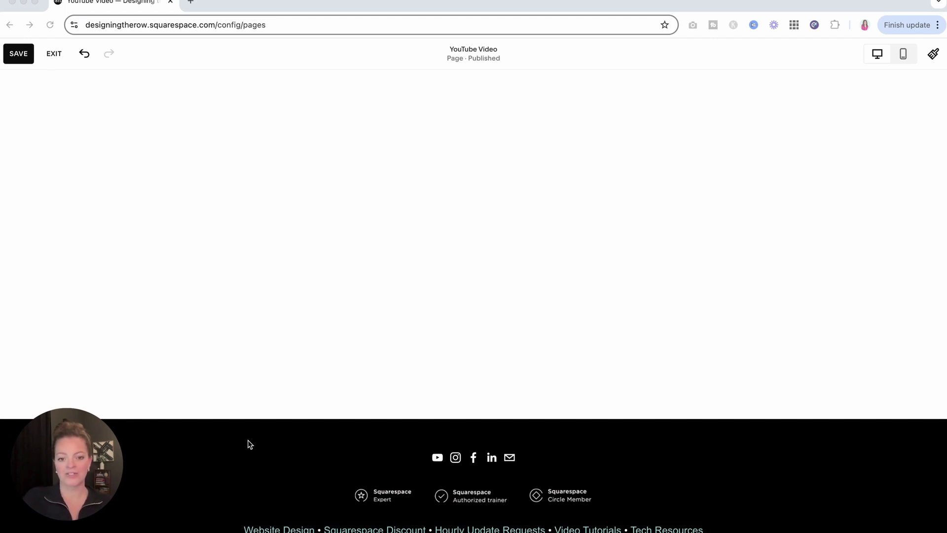
Click into the empty section above the footer on the YouTube Video page to edit it.
click(223, 258)
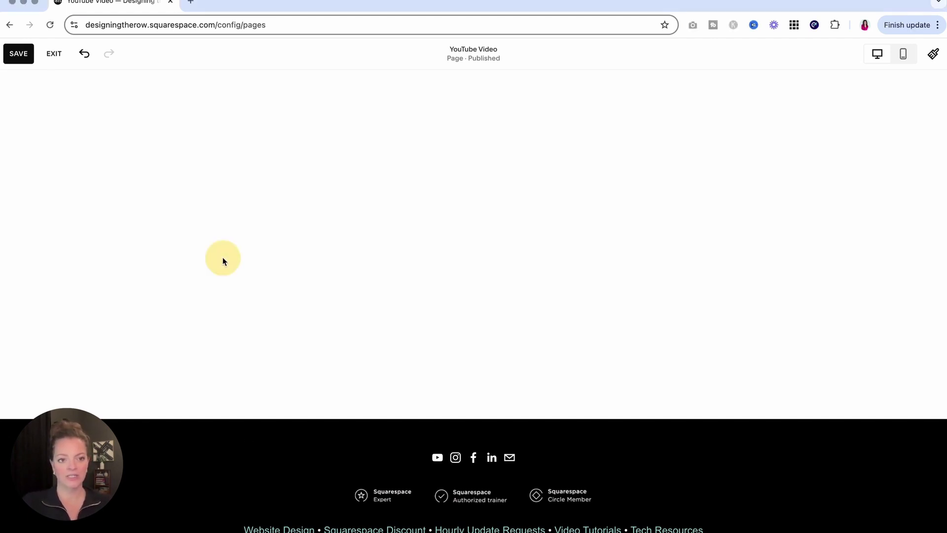
Add a text block and stretch it across the full width of the section.
click(64, 133)
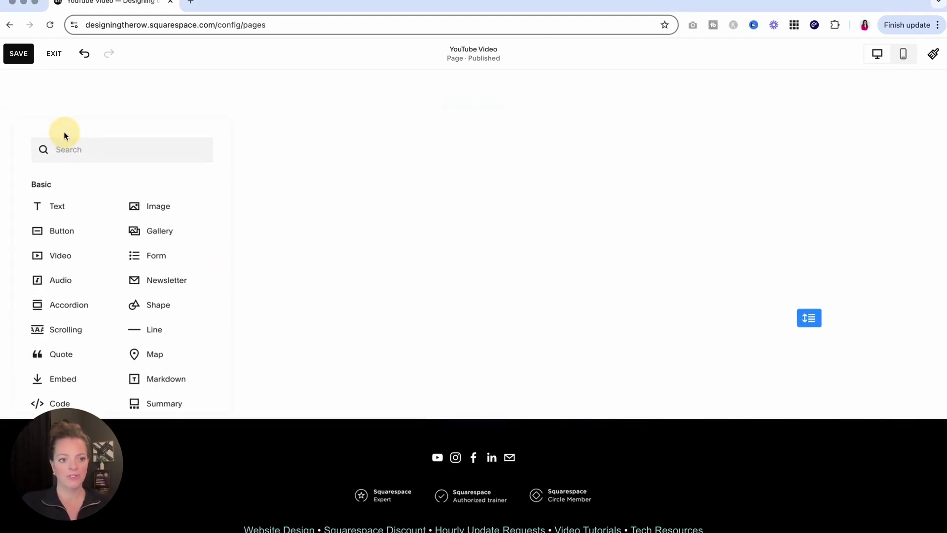
click(56, 206)
drag(266, 230, 865, 247)
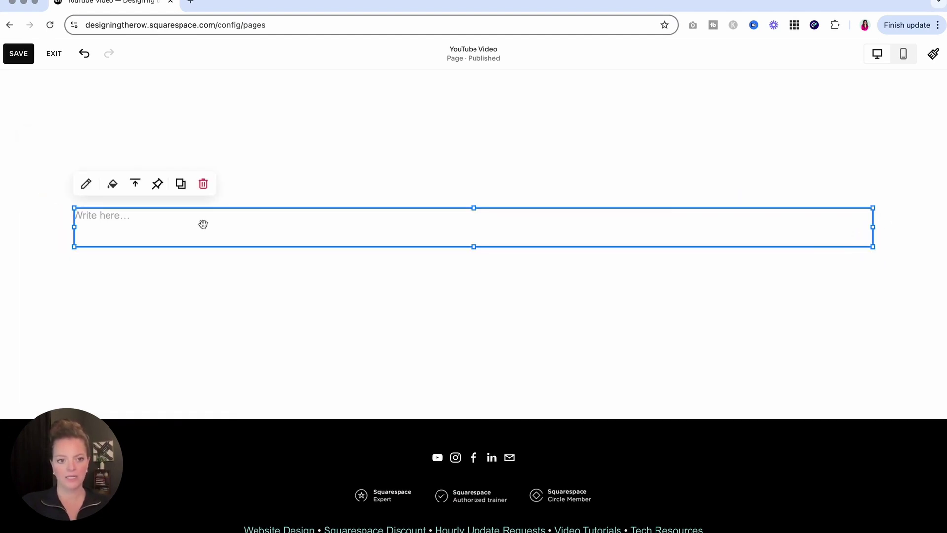
Type 'You should subscribe to my YouTube channel' and center-align it.
click(123, 217)
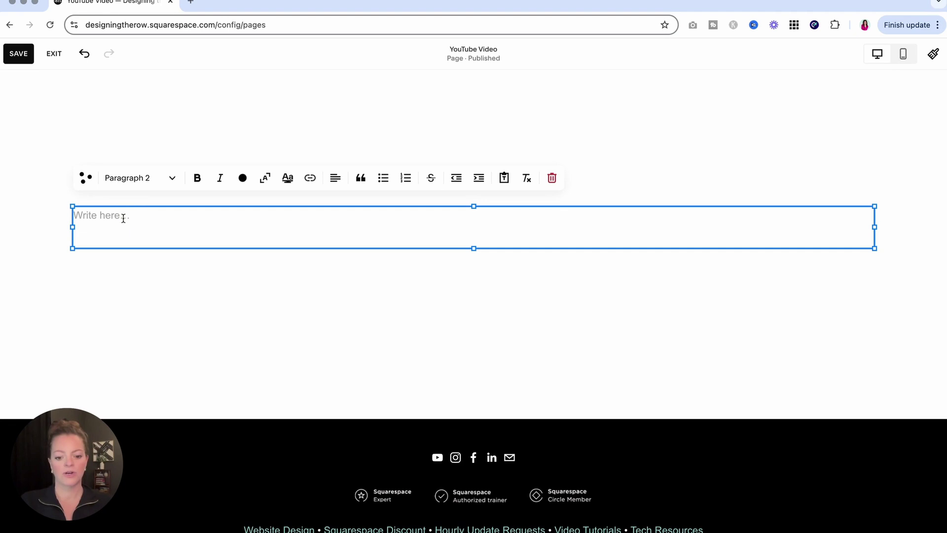
click(121, 216)
text(You should sub)
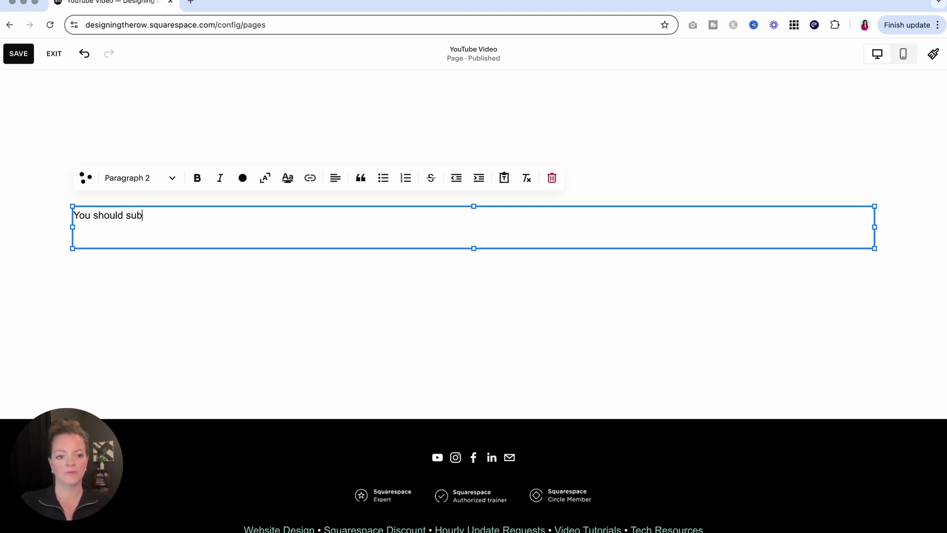
text(scribe to my YouT)
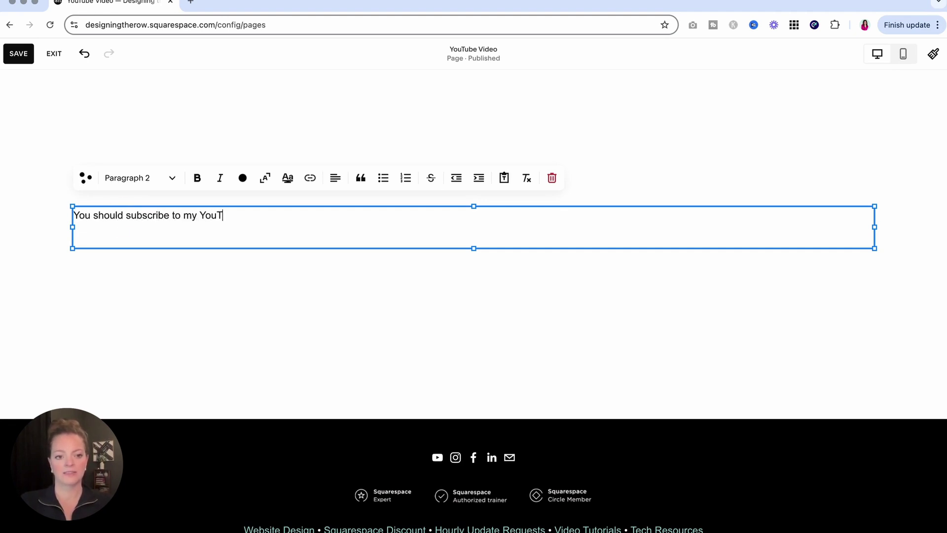
text(ube channel)
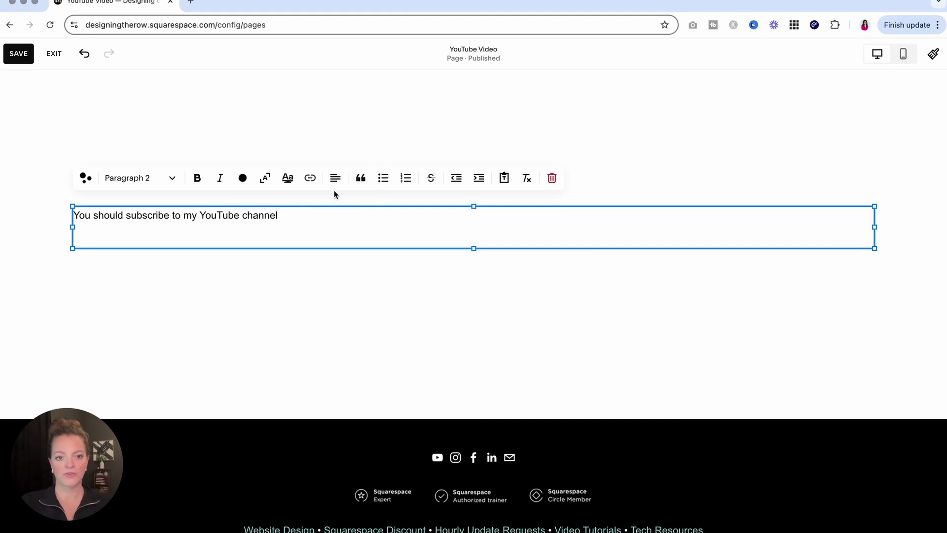
click(335, 178)
click(324, 206)
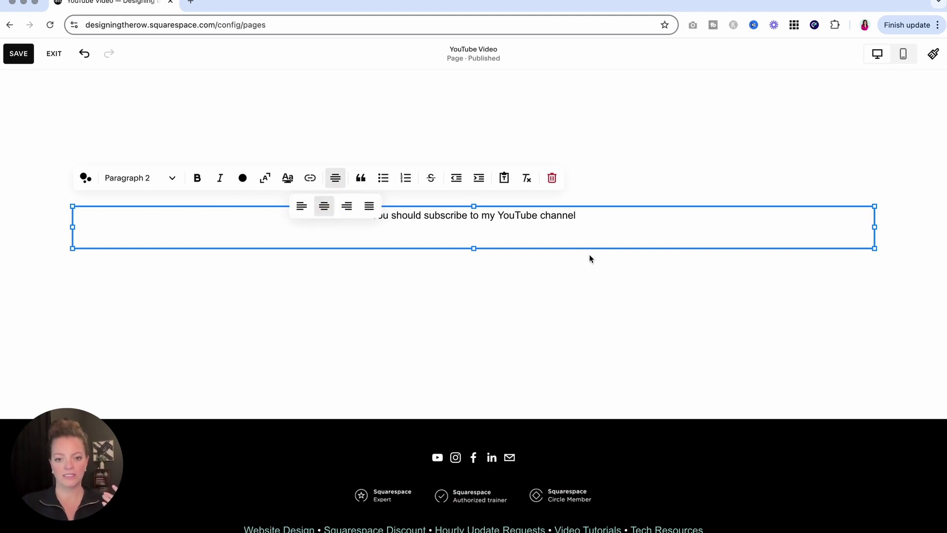
click(605, 229)
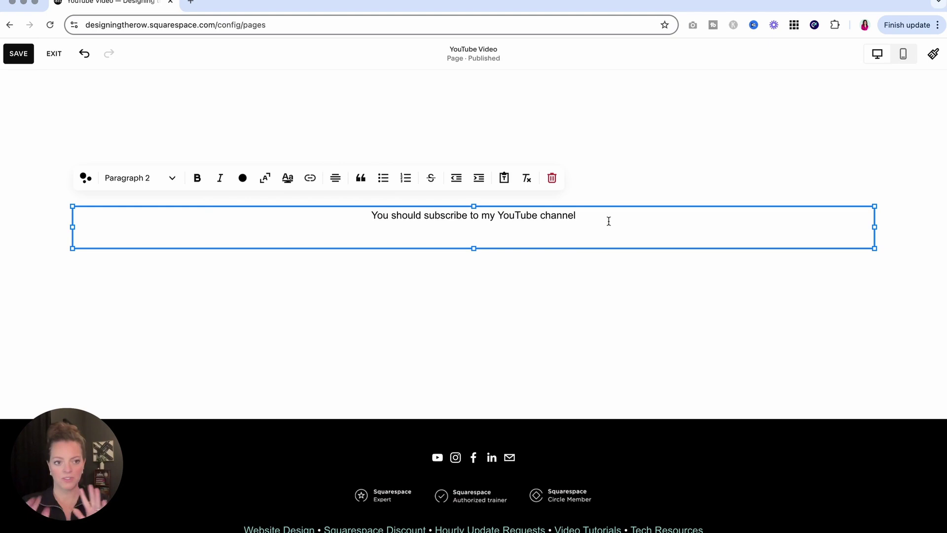
click(164, 183)
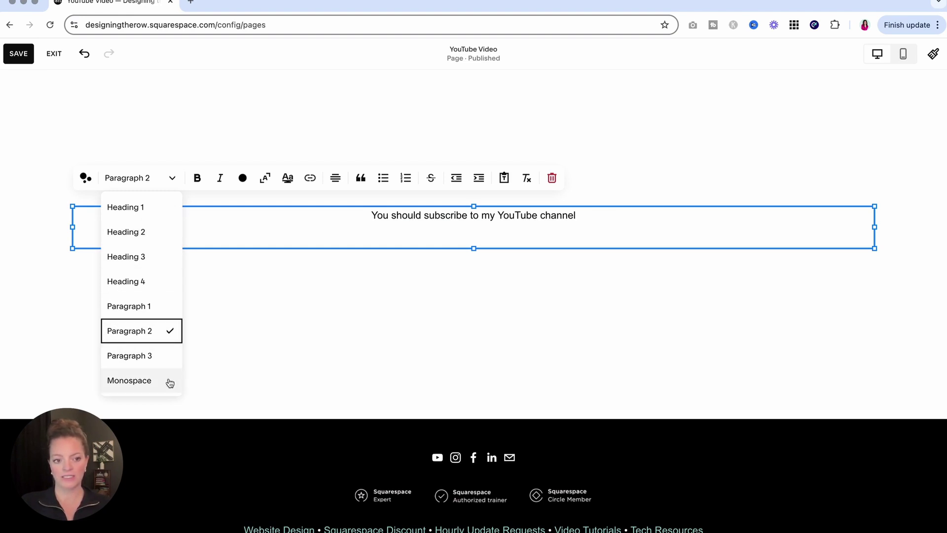
click(197, 194)
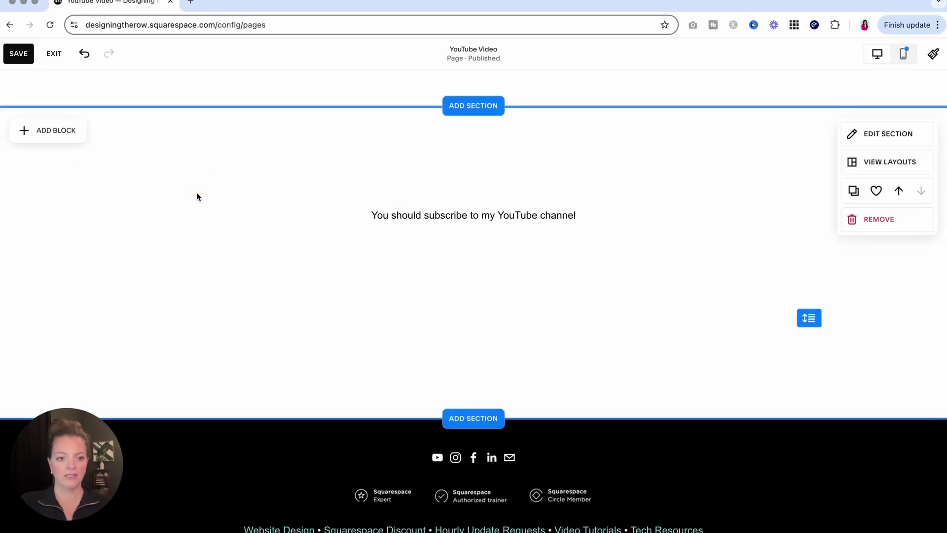
click(380, 214)
click(400, 217)
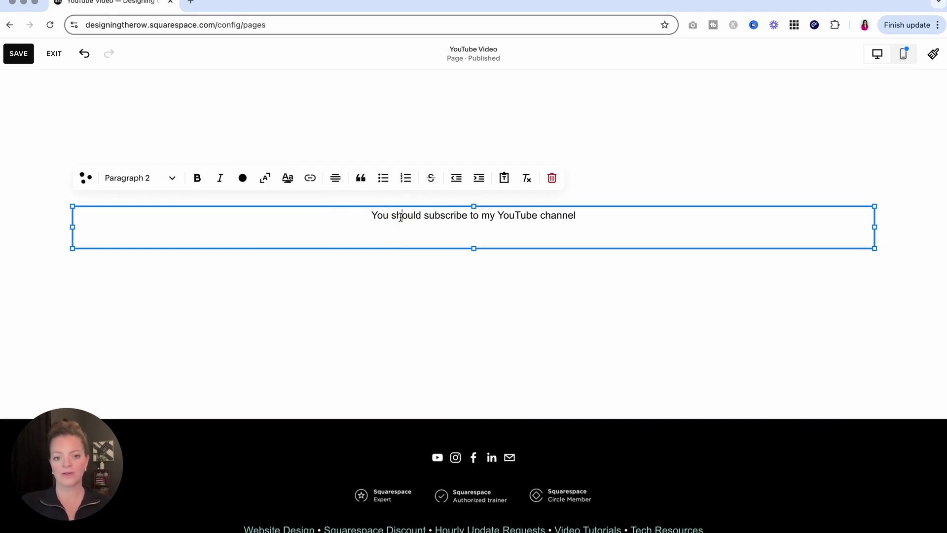
drag(374, 215, 587, 225)
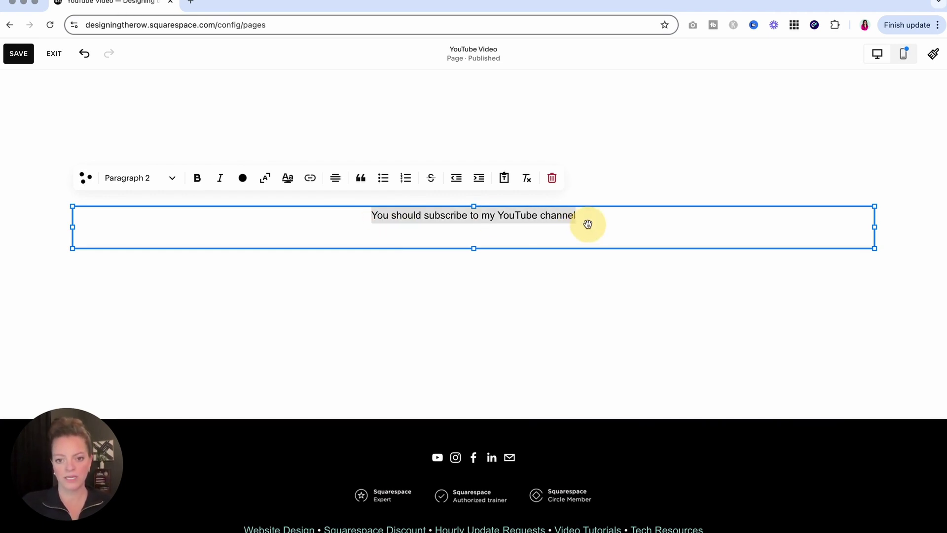
click(609, 218)
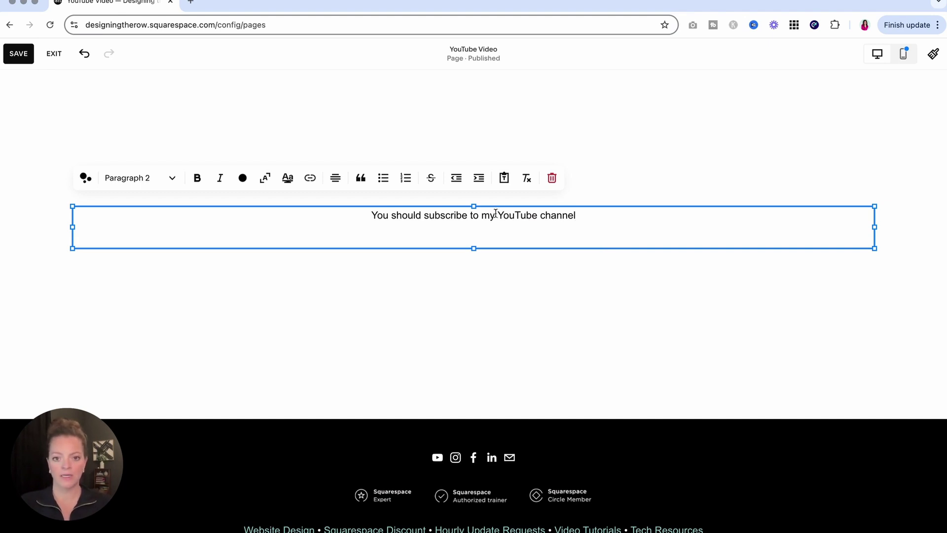
drag(498, 216, 584, 217)
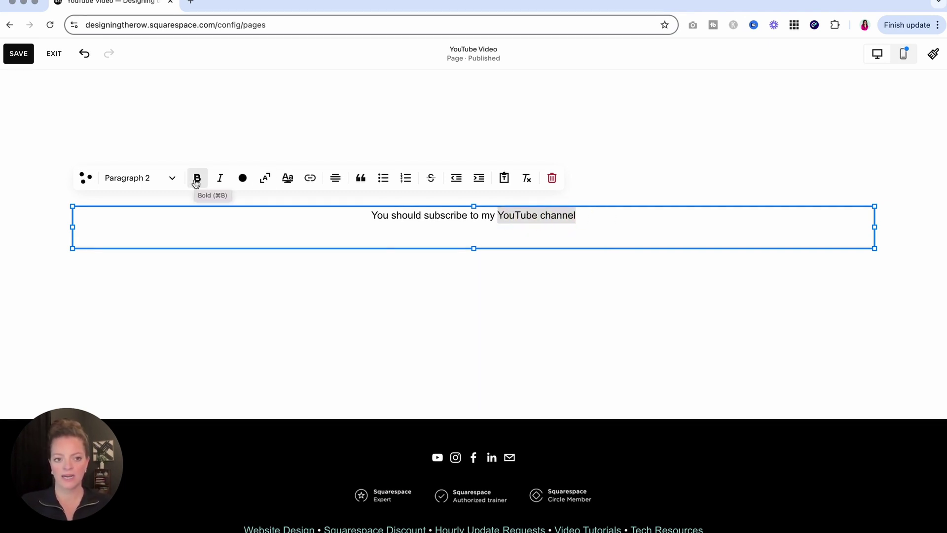
click(196, 179)
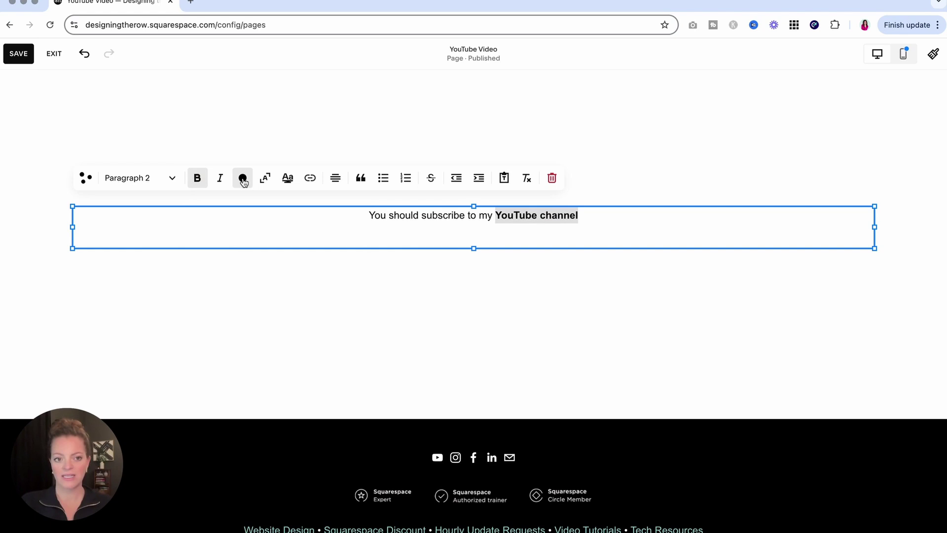
click(243, 179)
click(271, 241)
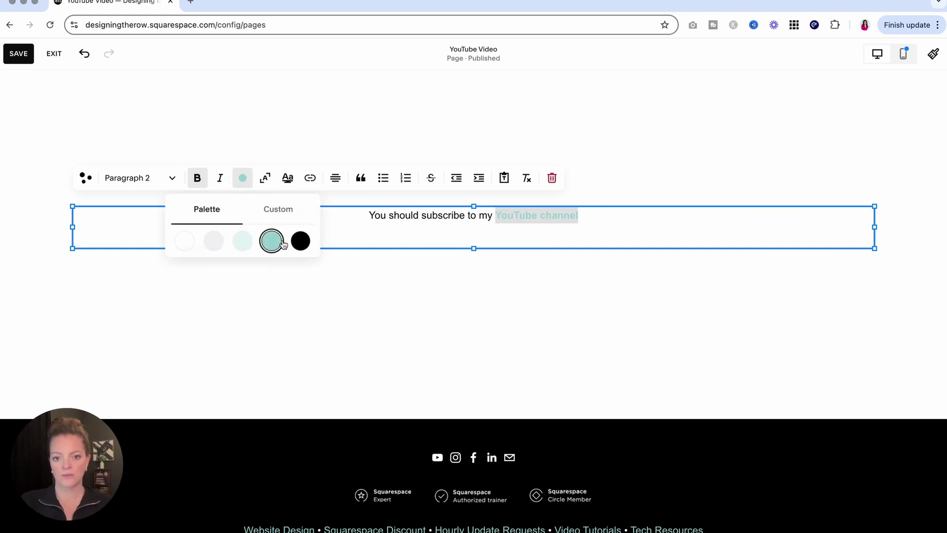
click(621, 221)
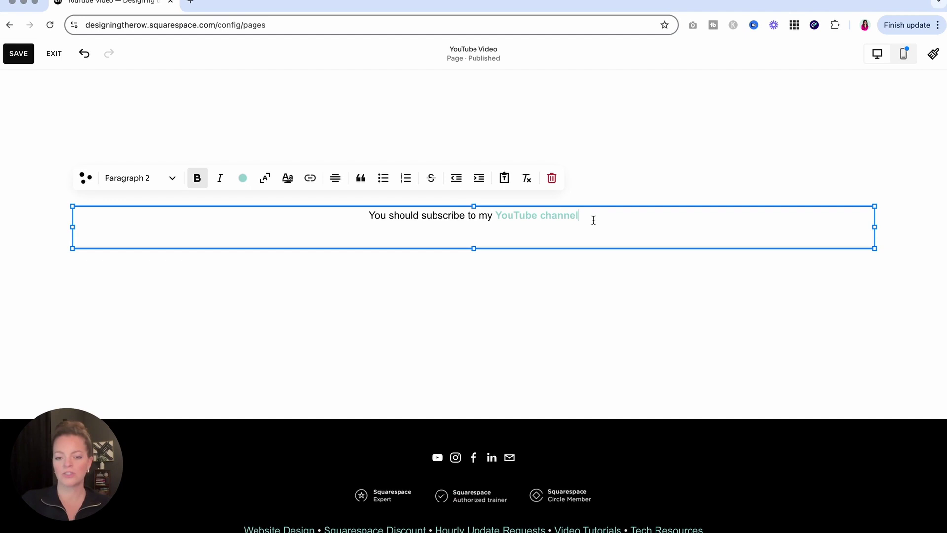
drag(593, 219, 499, 219)
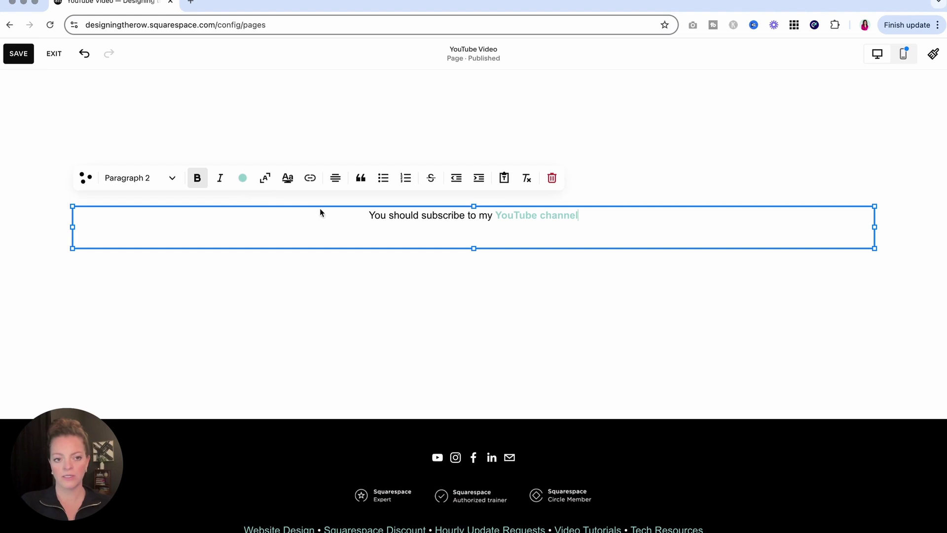
click(491, 215)
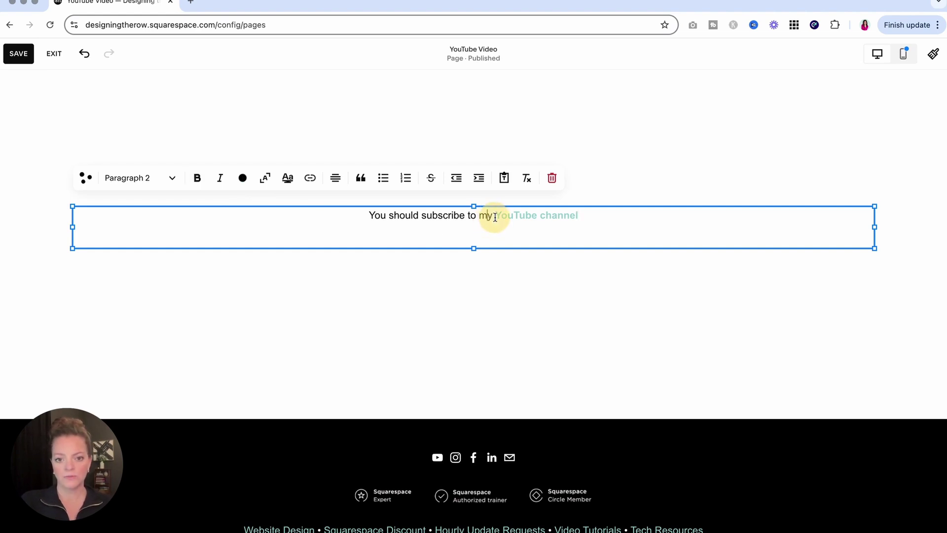
drag(492, 215, 594, 215)
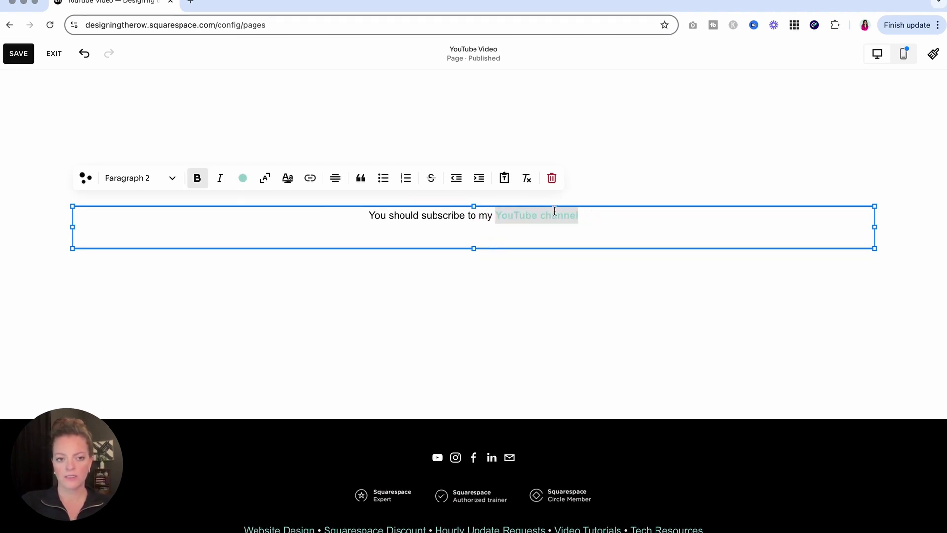
click(528, 182)
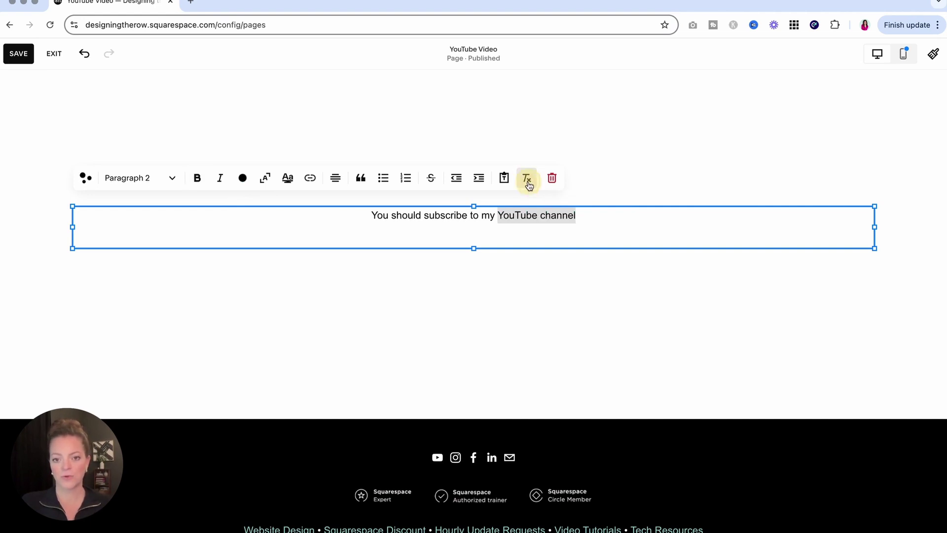
Highlight 'YouTube channel', trying the ellipse, wavy underline and top-and-bottom lines styles.
click(287, 179)
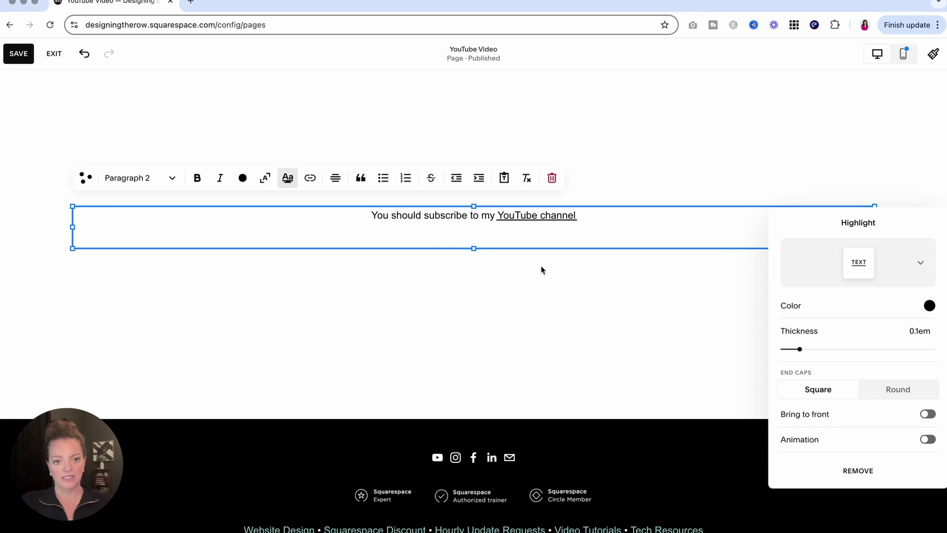
click(889, 269)
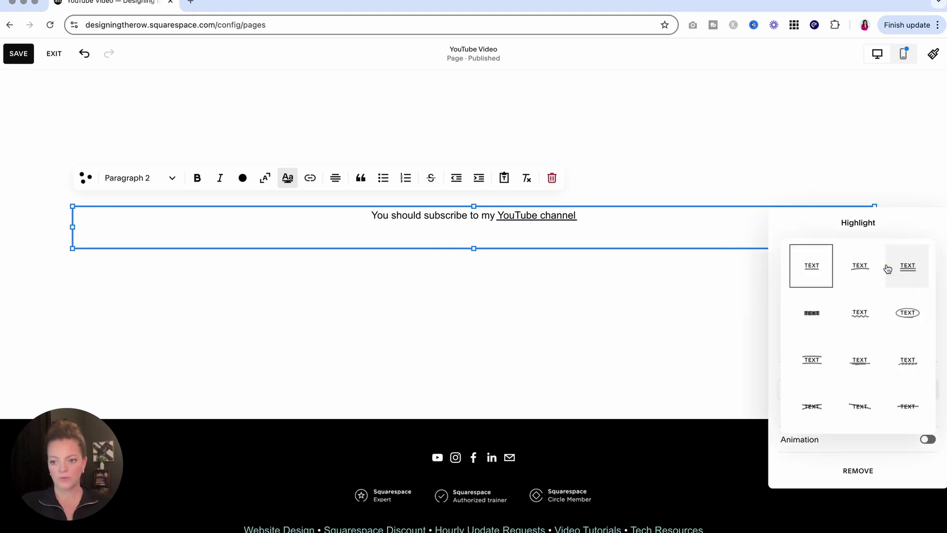
click(905, 310)
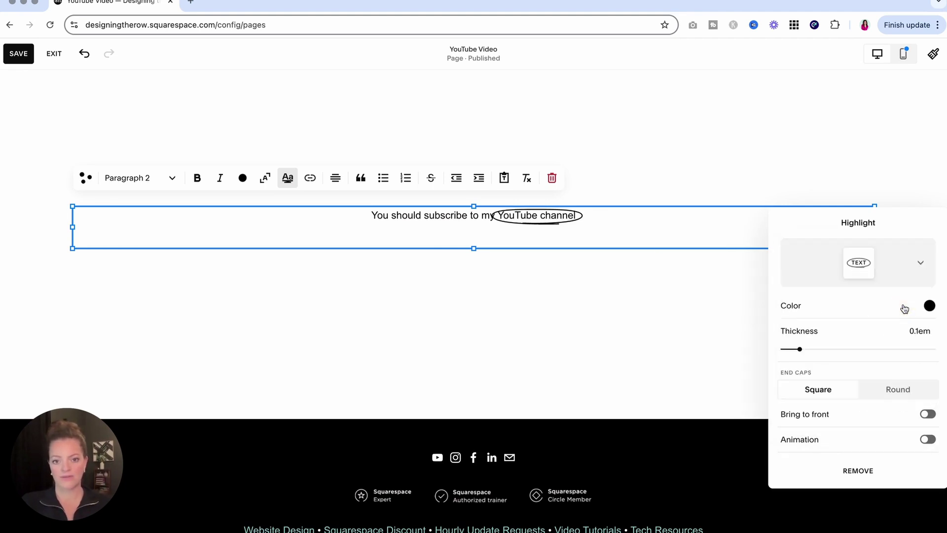
click(879, 262)
click(861, 326)
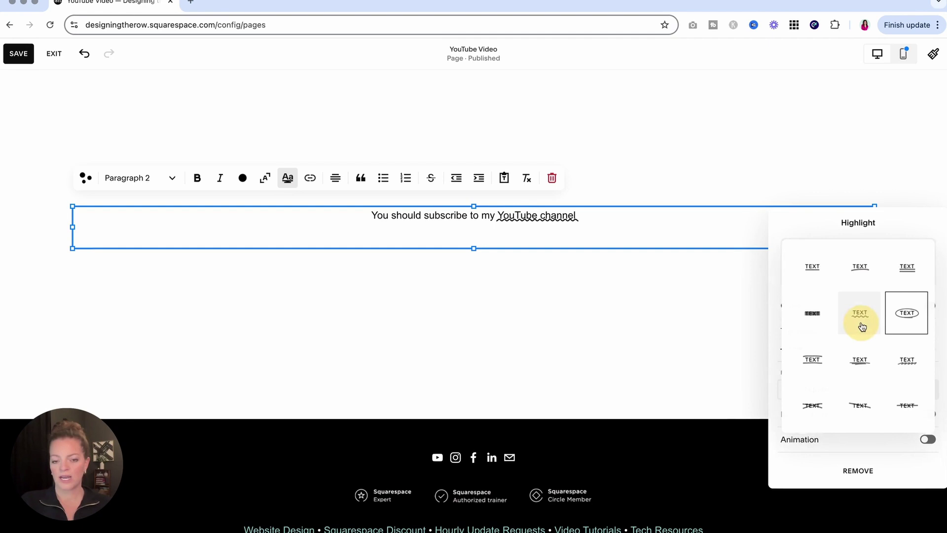
click(863, 278)
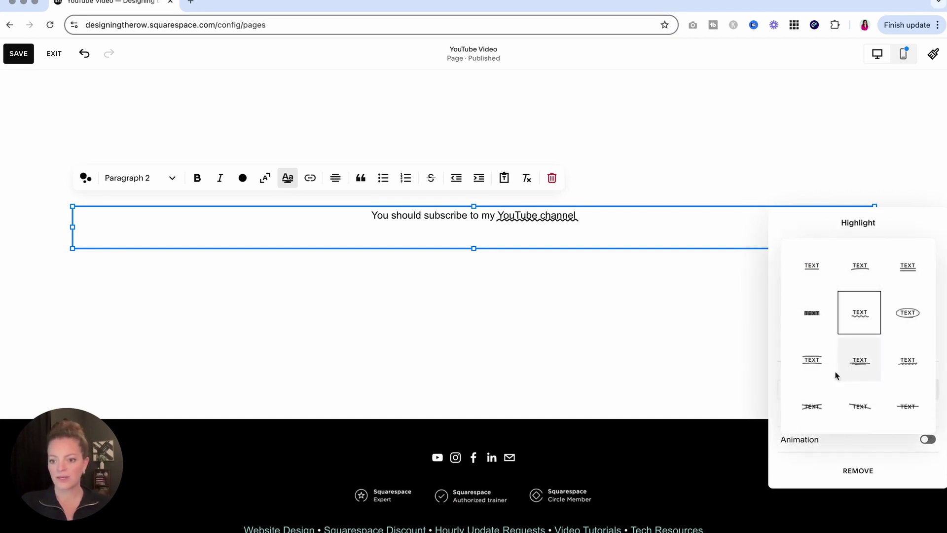
click(805, 373)
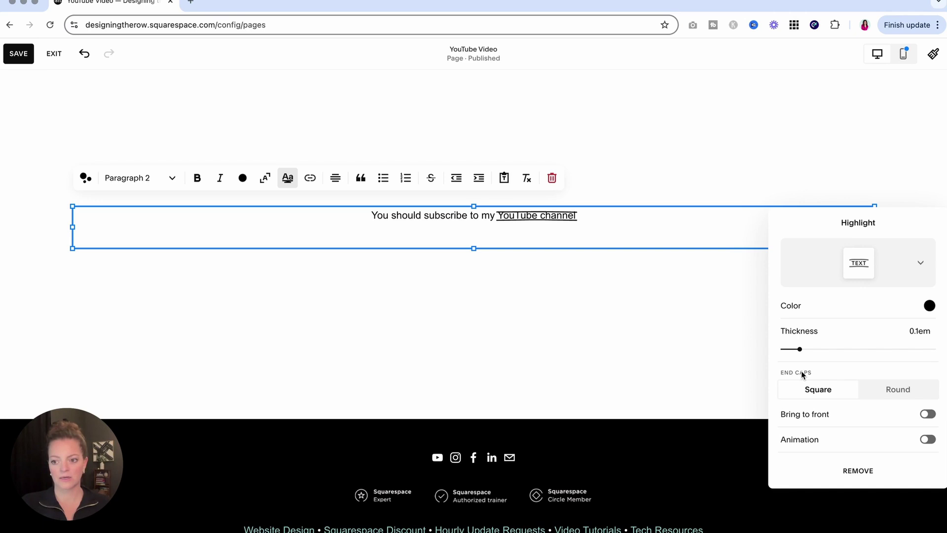
Switch to a solid block highlight with round end caps.
click(888, 390)
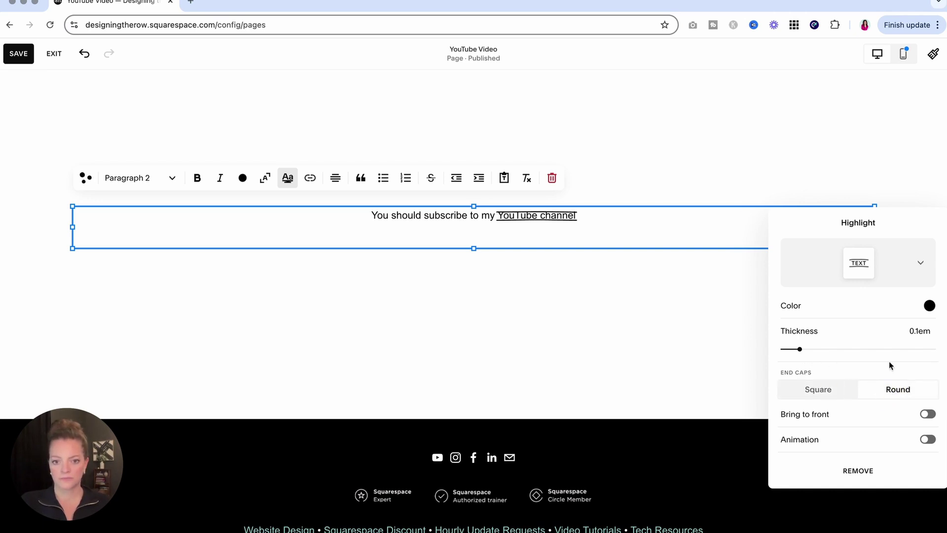
click(886, 262)
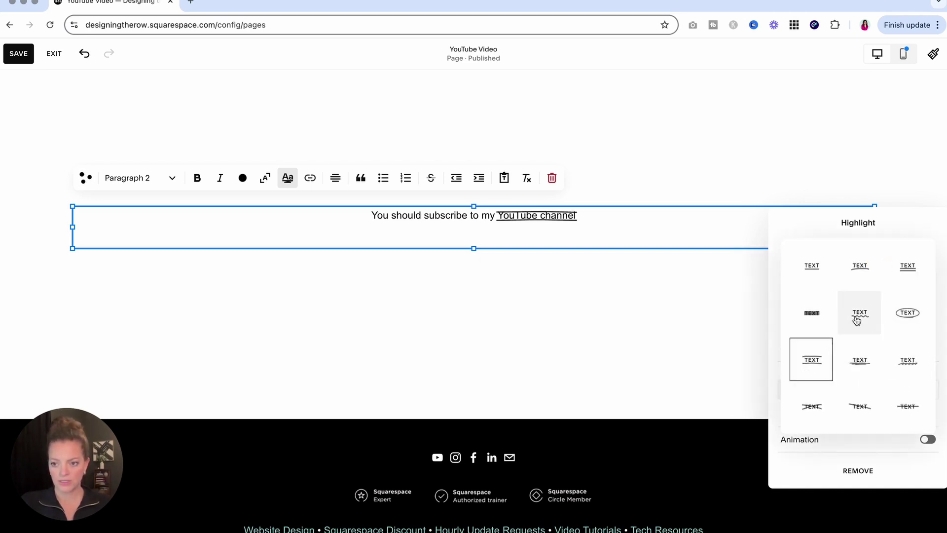
click(811, 313)
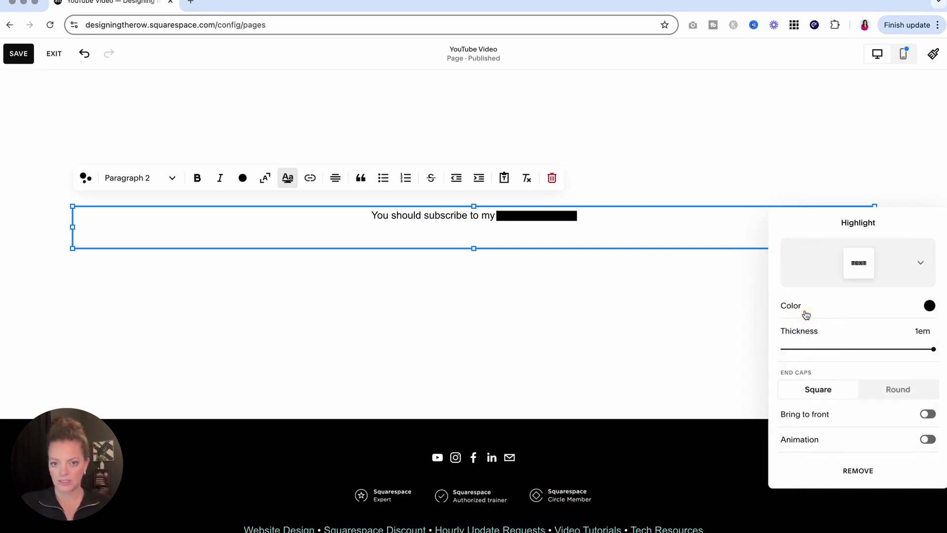
click(900, 391)
Color the highlight with the pale teal palette tint instead of light grey.
click(930, 305)
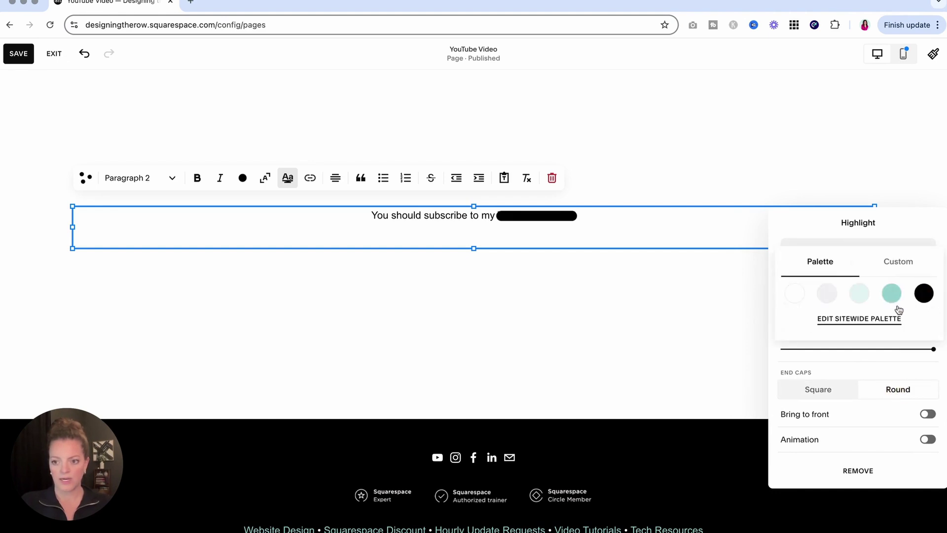
click(825, 293)
click(859, 283)
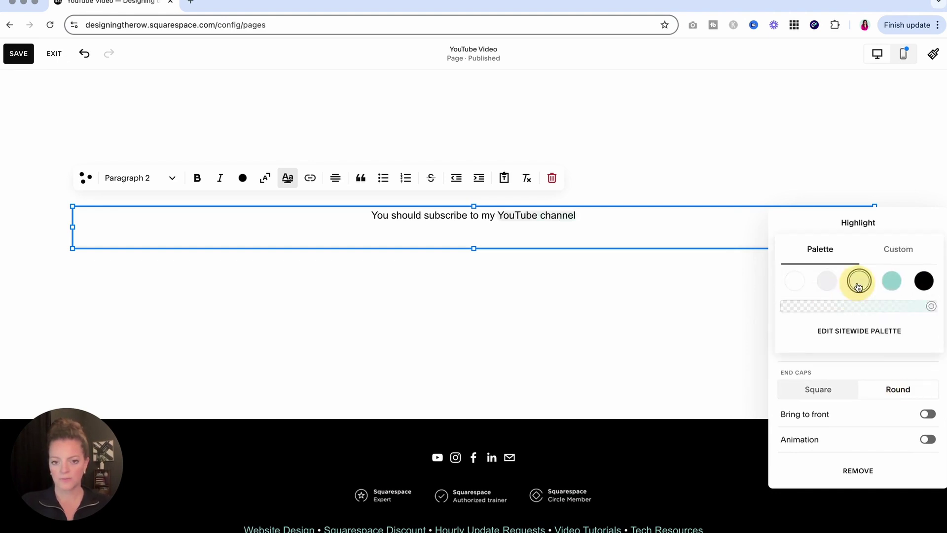
click(838, 368)
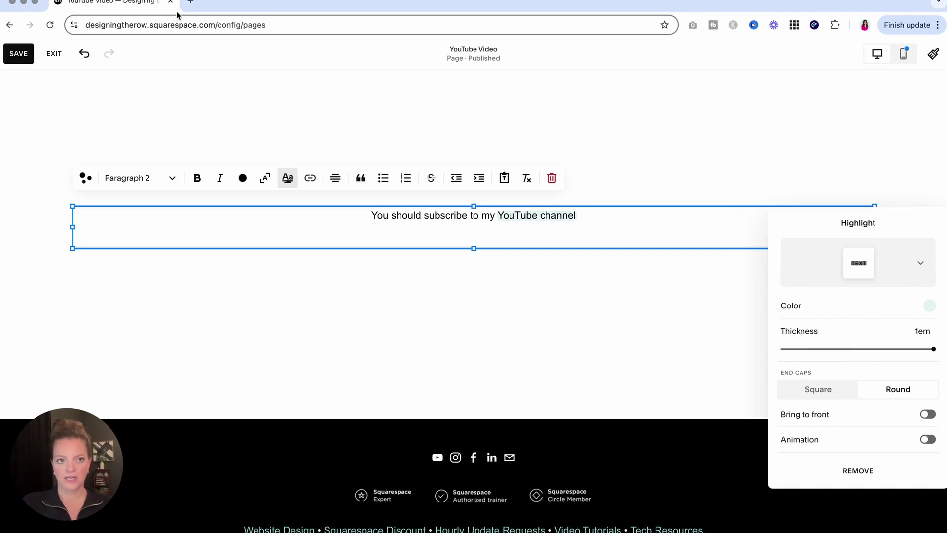
Load designingtherow.com in a new tab, scroll through its homepage, then return to the editor.
click(190, 5)
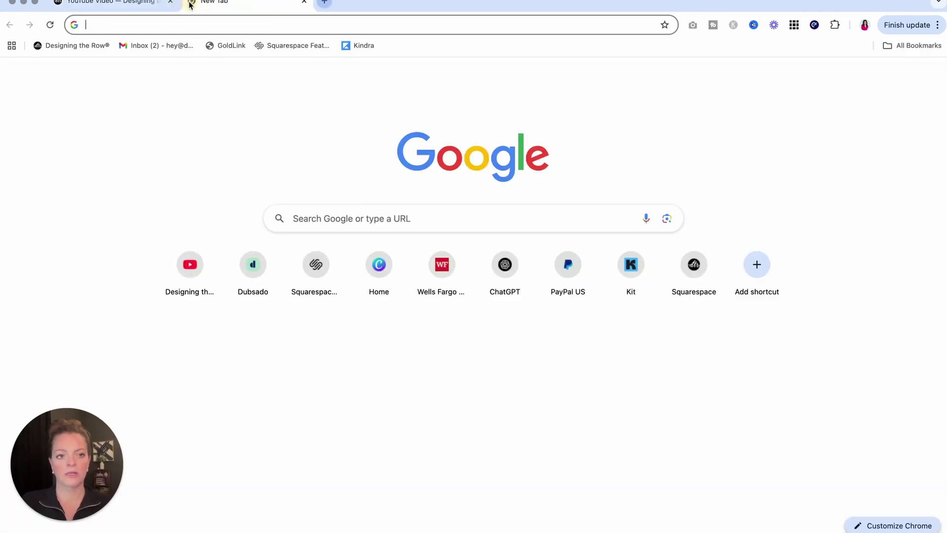
text(de)
key(Return)
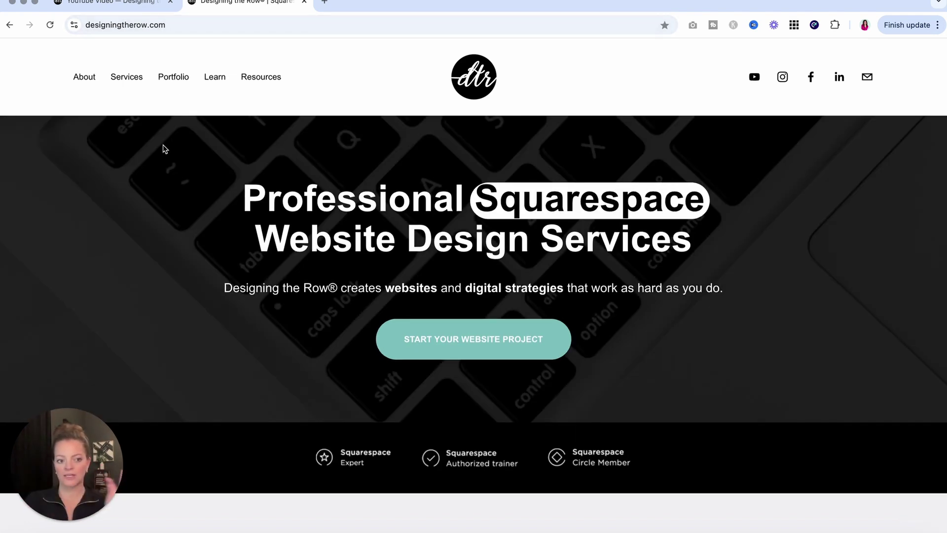
scroll(852, 303, down, 8)
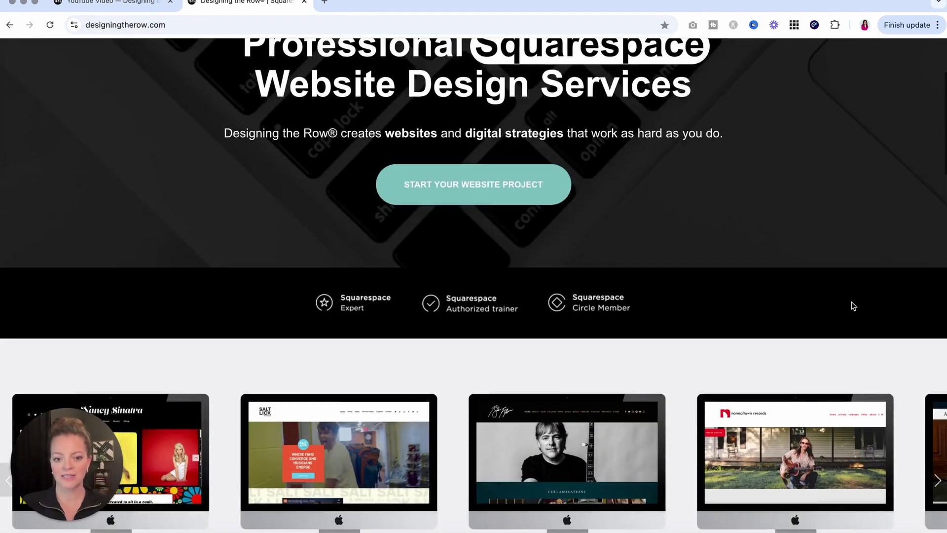
scroll(852, 306, down, 14)
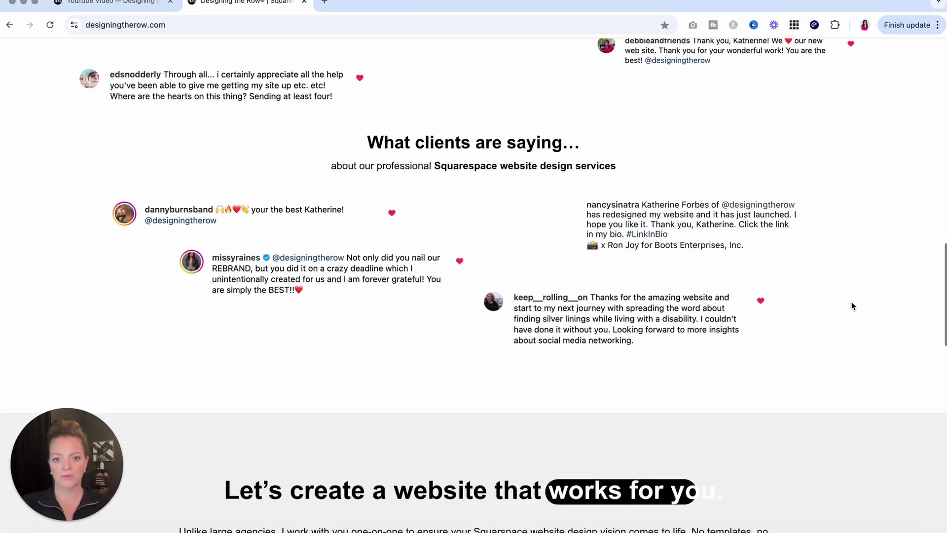
scroll(852, 306, down, 3)
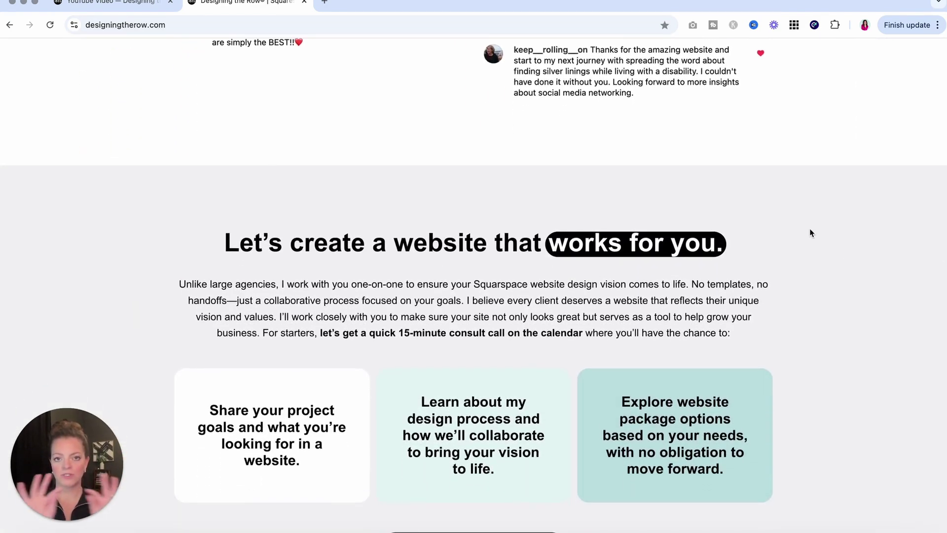
scroll(810, 230, down, 11)
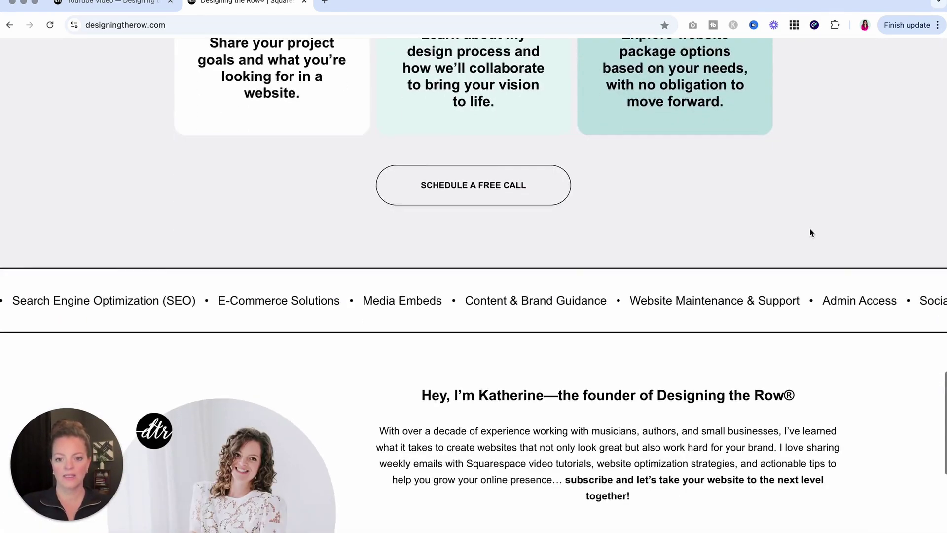
key(ctrl+shift+Tab)
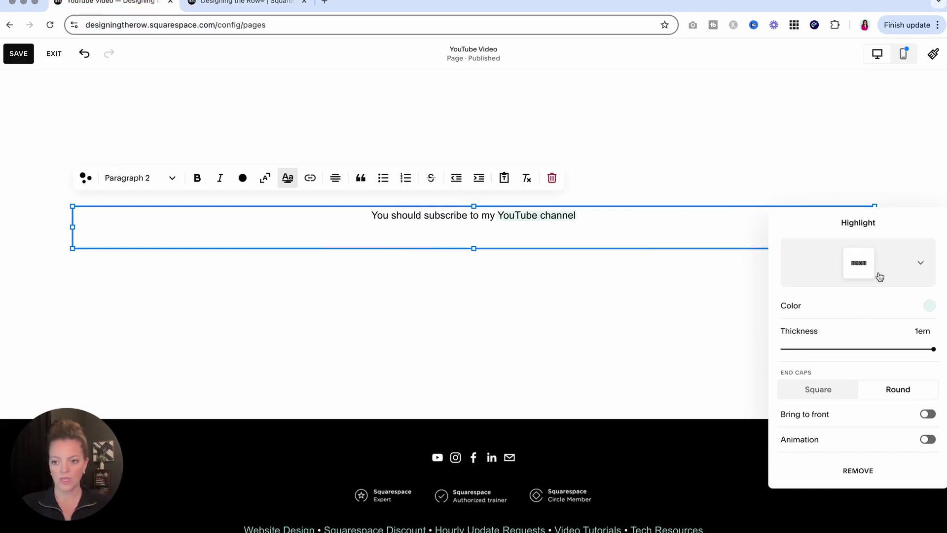
Turn on the highlight's Draw animation (0.5 duration) and close the highlight settings.
click(927, 439)
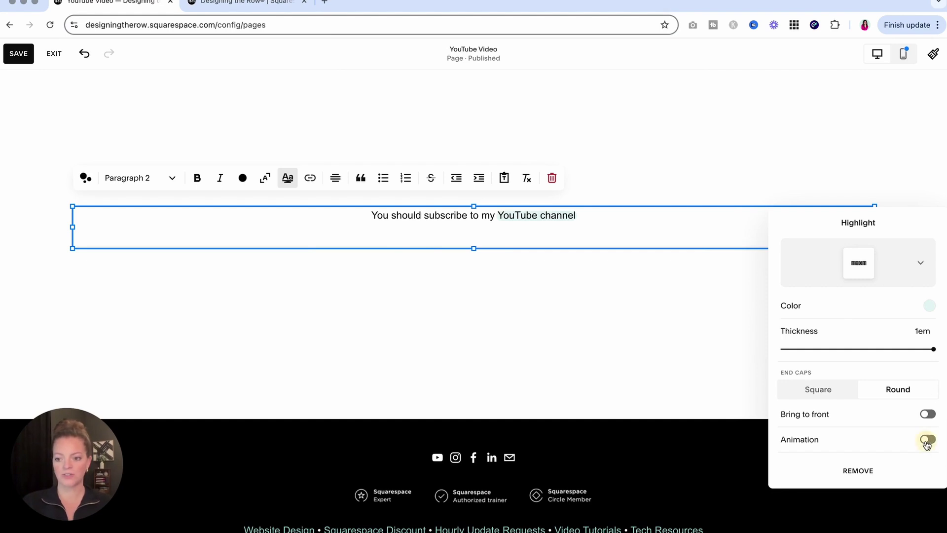
scroll(888, 430, down, 3)
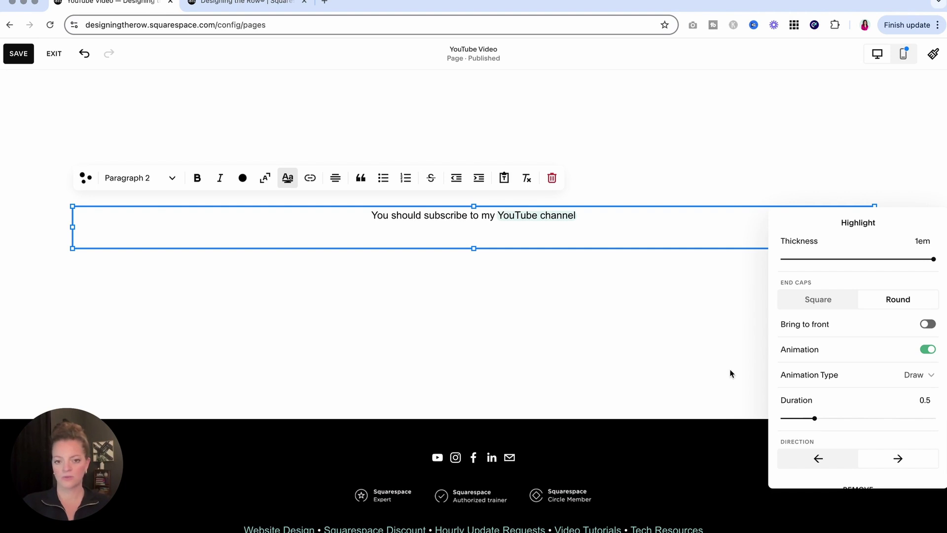
click(604, 322)
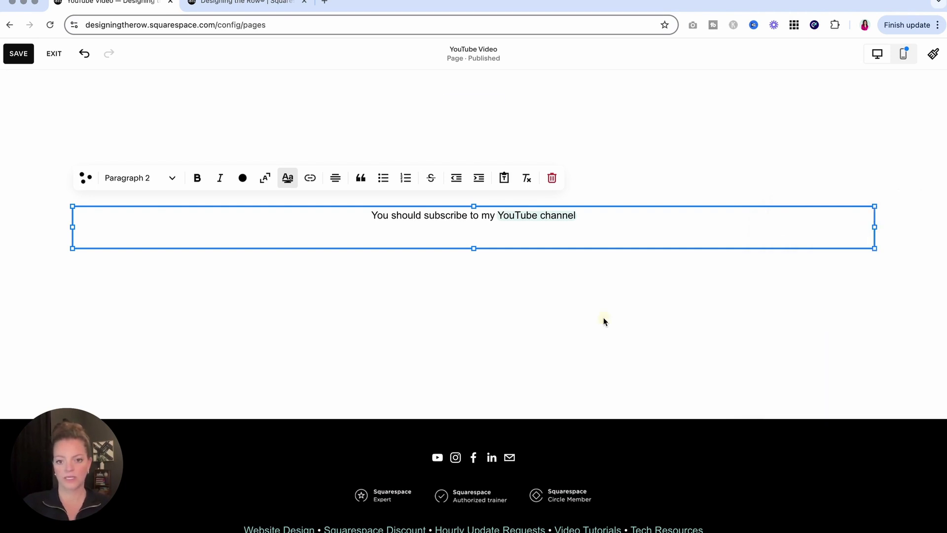
Make the words 'YouTube channel' bold in the subscribe text block.
click(507, 221)
drag(499, 216, 576, 216)
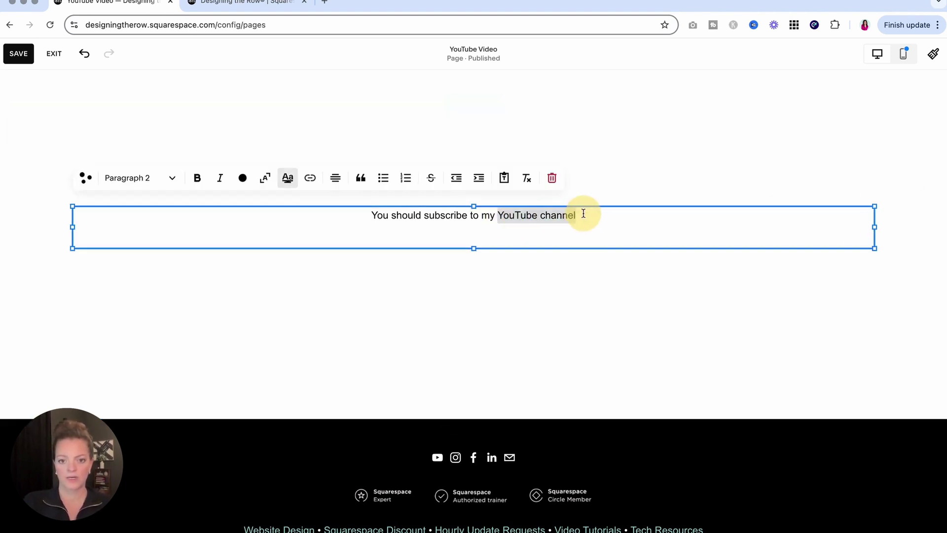
click(199, 184)
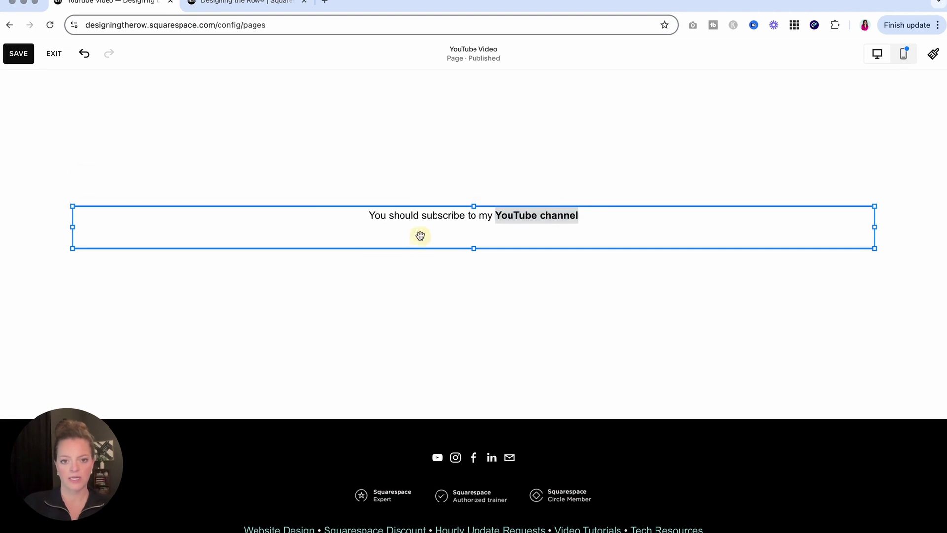
click(495, 315)
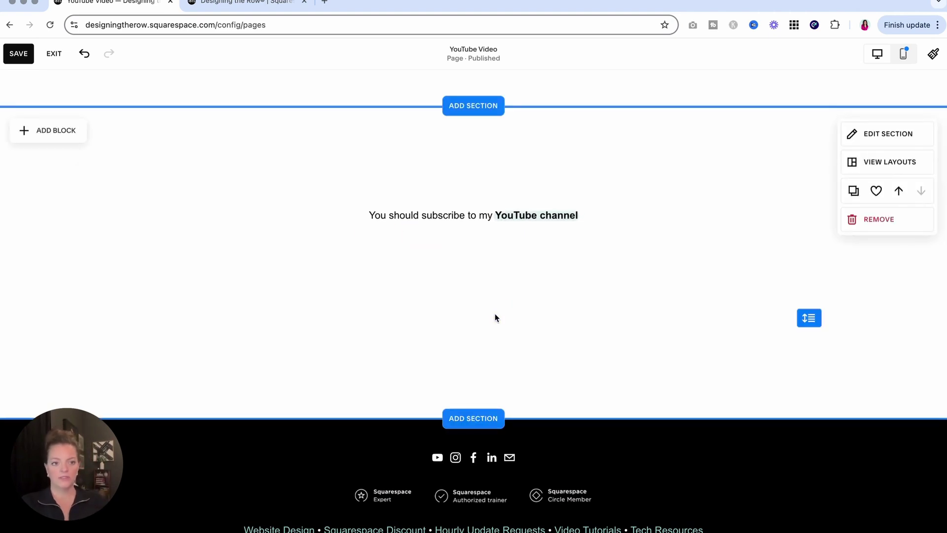
Add a second text block below the subscribe line and type 'Large Text' in it.
click(58, 129)
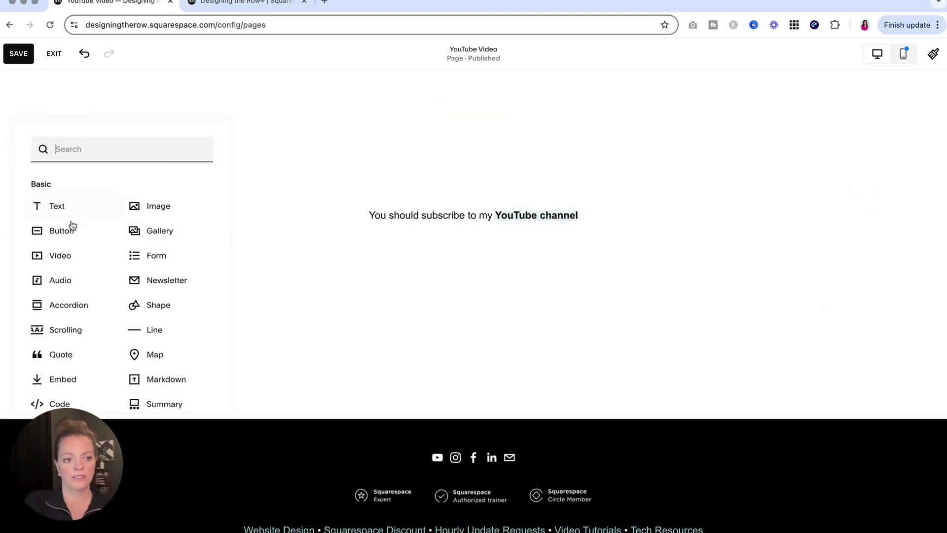
click(70, 211)
click(167, 299)
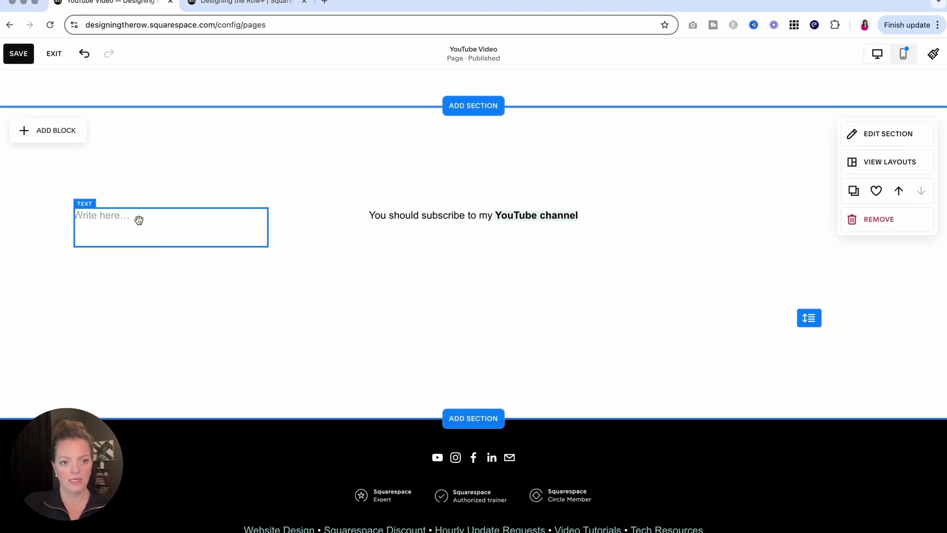
drag(138, 218, 444, 273)
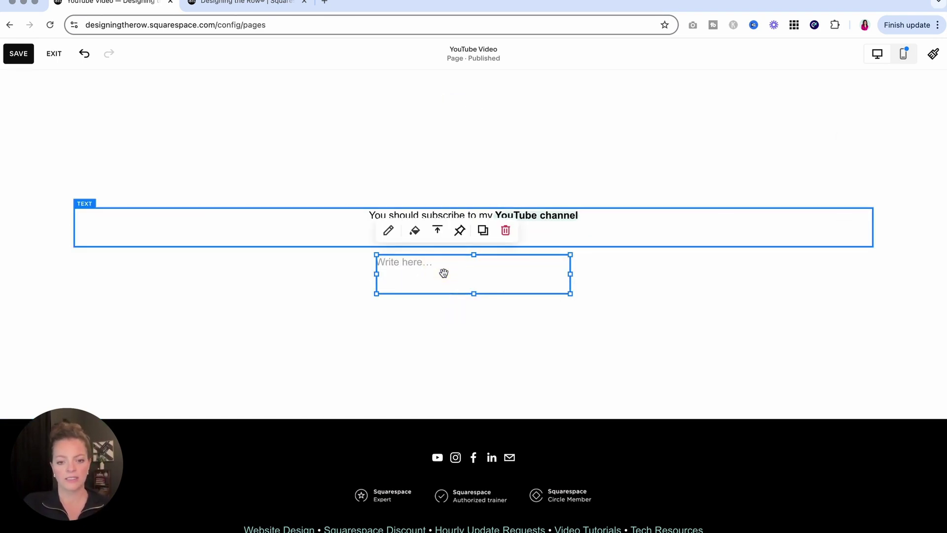
click(444, 273)
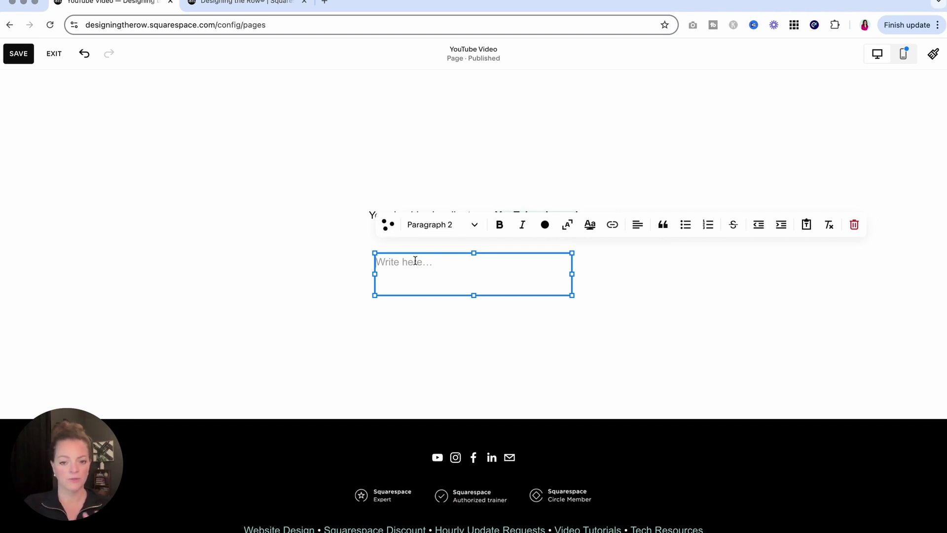
text(Large Text)
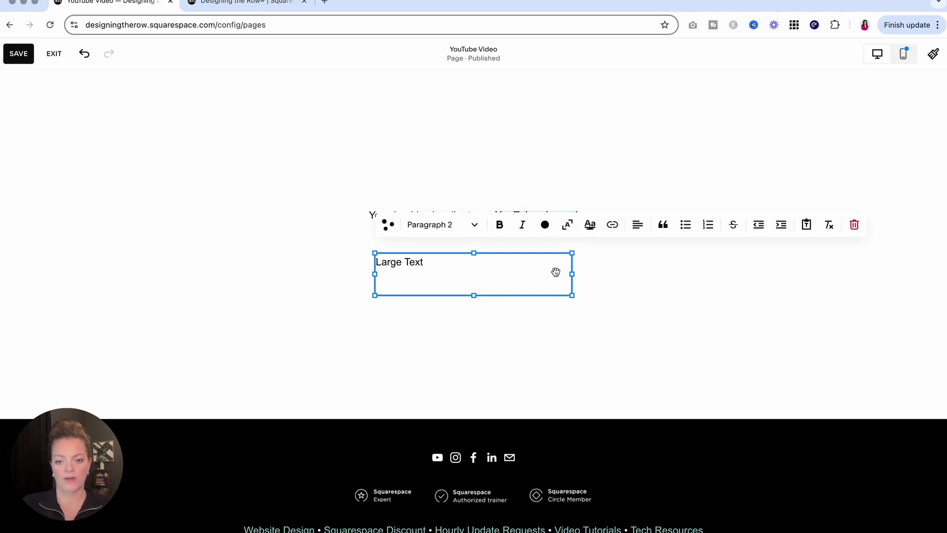
click(638, 224)
Center 'Large Text', make it Heading 1, and widen and recenter its block.
click(627, 253)
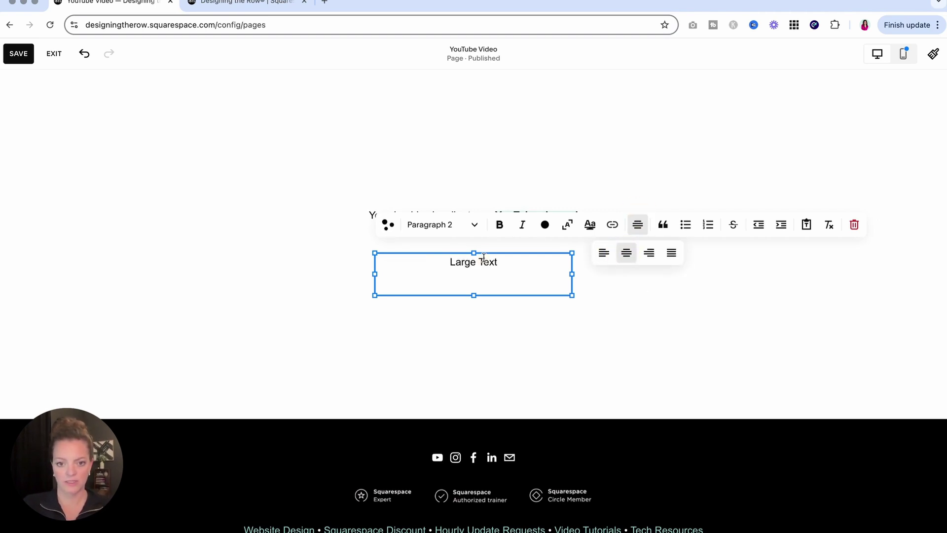
click(434, 225)
click(436, 254)
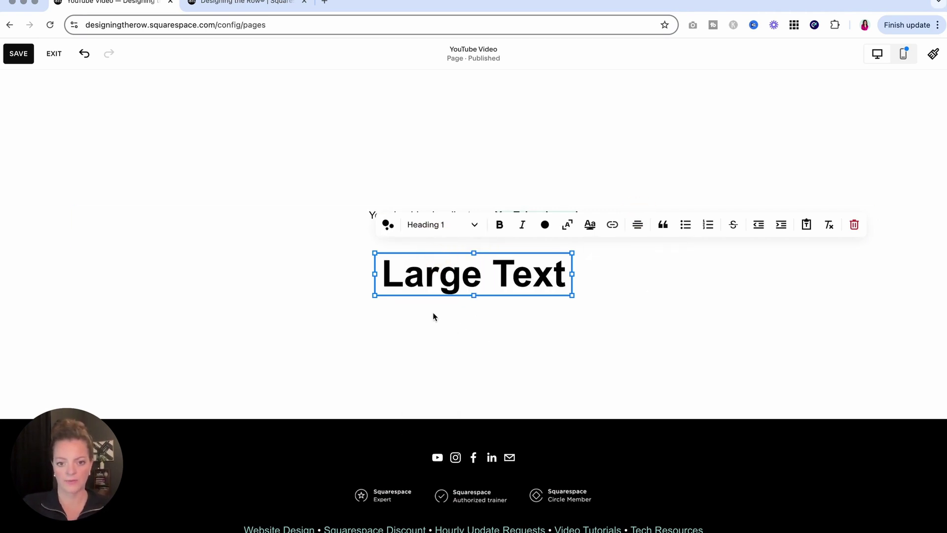
drag(375, 295, 211, 298)
click(443, 334)
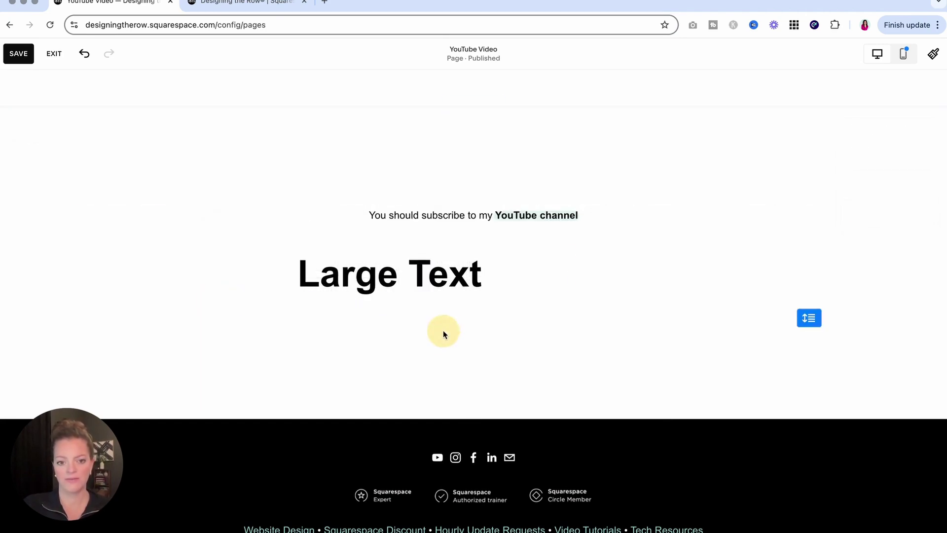
drag(450, 275, 368, 278)
Scale the Large Text words to fill the block width, then enlarge and recenter the block.
click(524, 278)
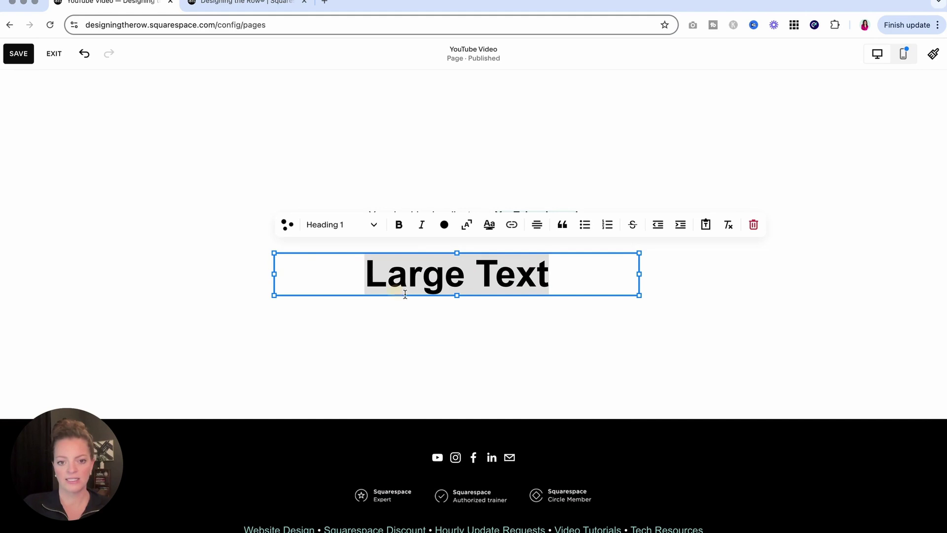
click(469, 231)
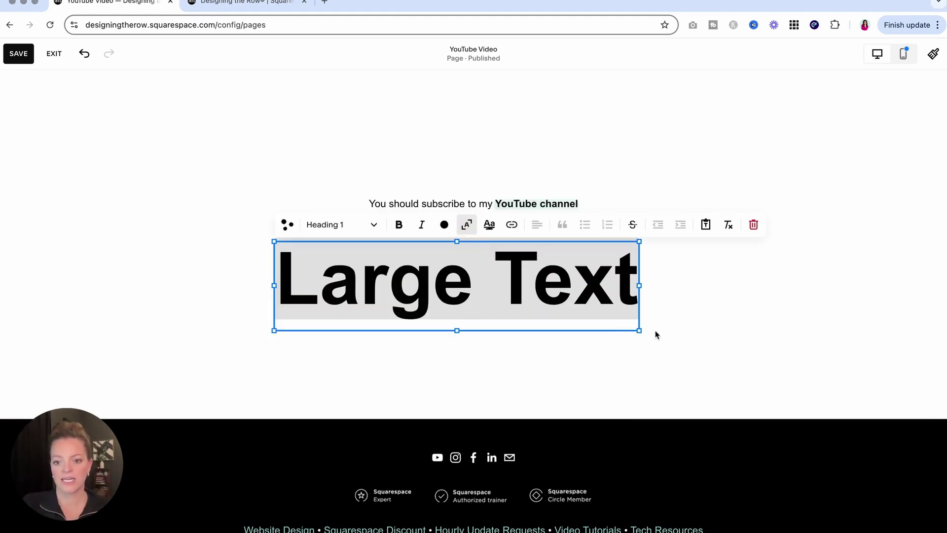
drag(639, 331, 827, 343)
click(809, 363)
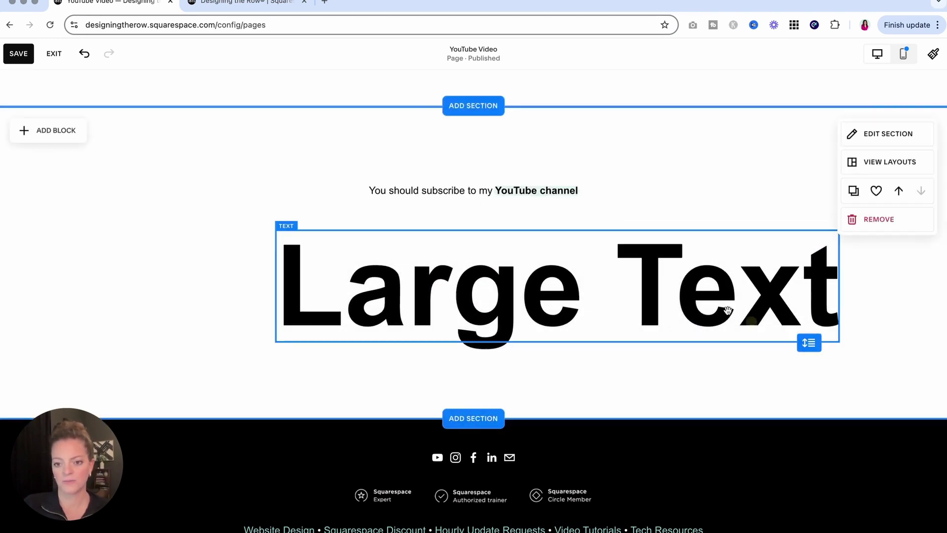
drag(726, 311, 597, 293)
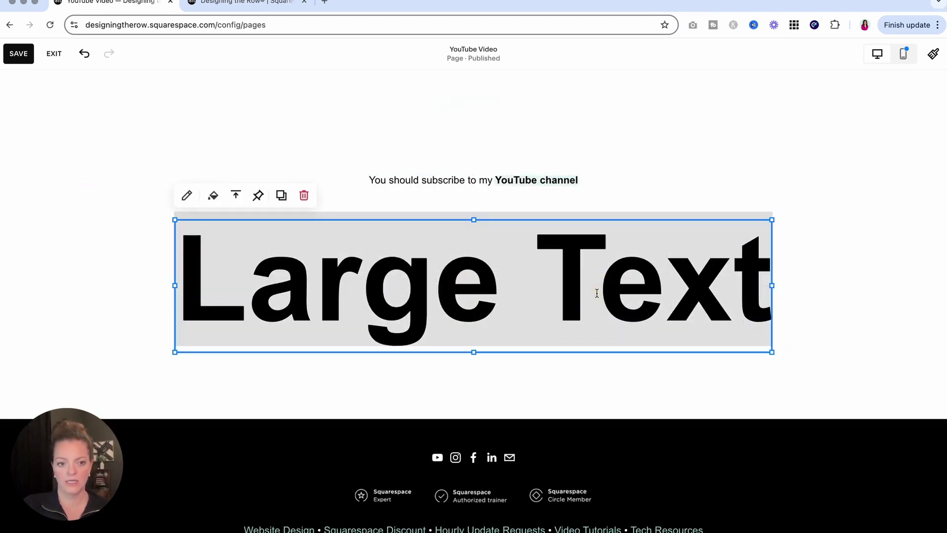
click(608, 386)
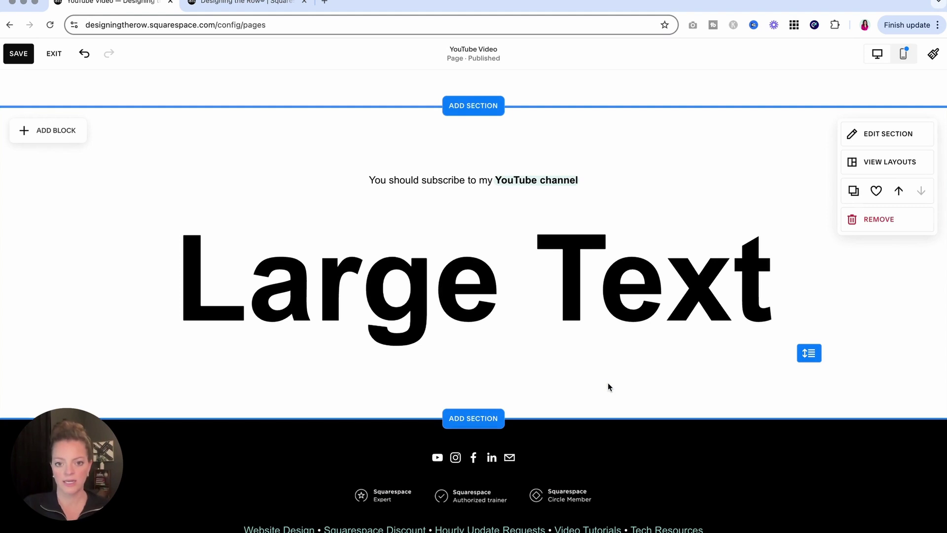
click(632, 303)
Shrink the Large Text block, then drag it taller and wider below the subscribe text.
click(630, 286)
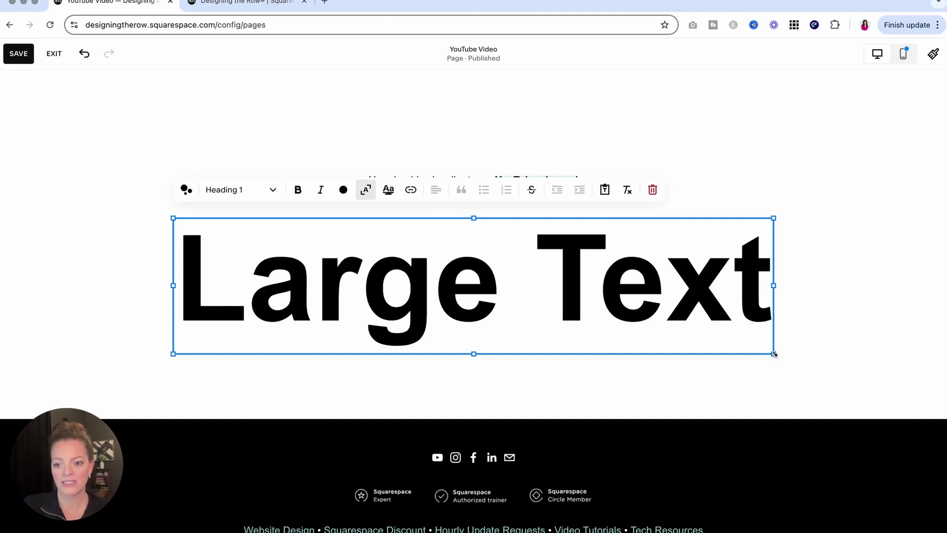
drag(773, 354, 474, 225)
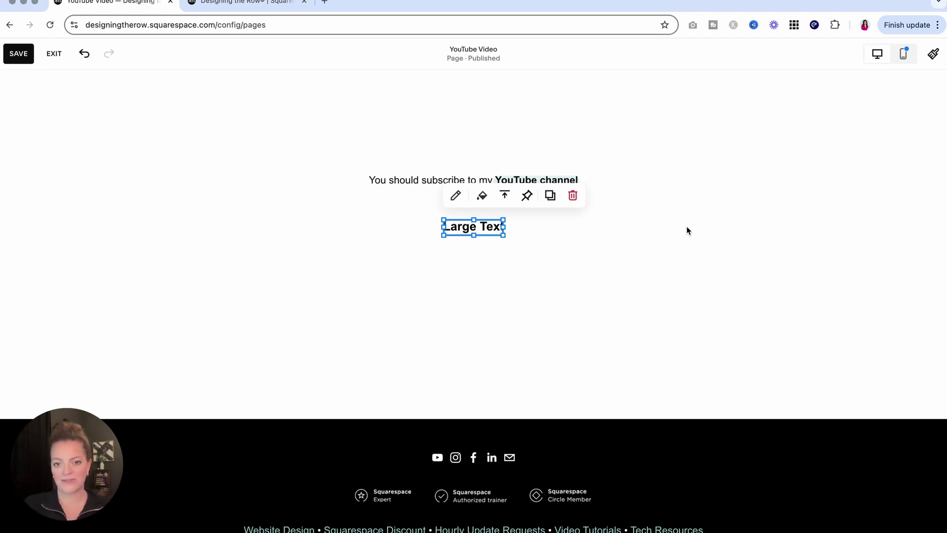
click(654, 229)
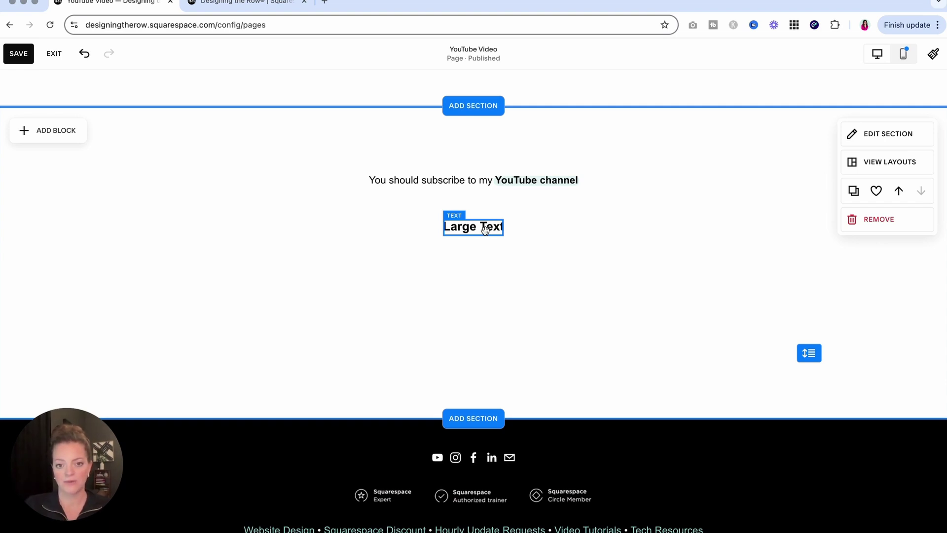
click(467, 234)
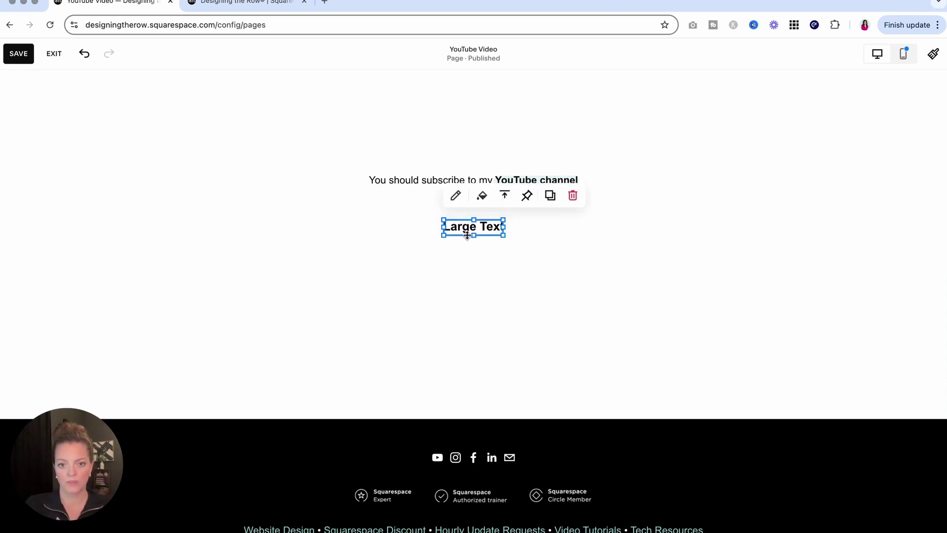
drag(475, 240, 484, 307)
drag(503, 260, 567, 260)
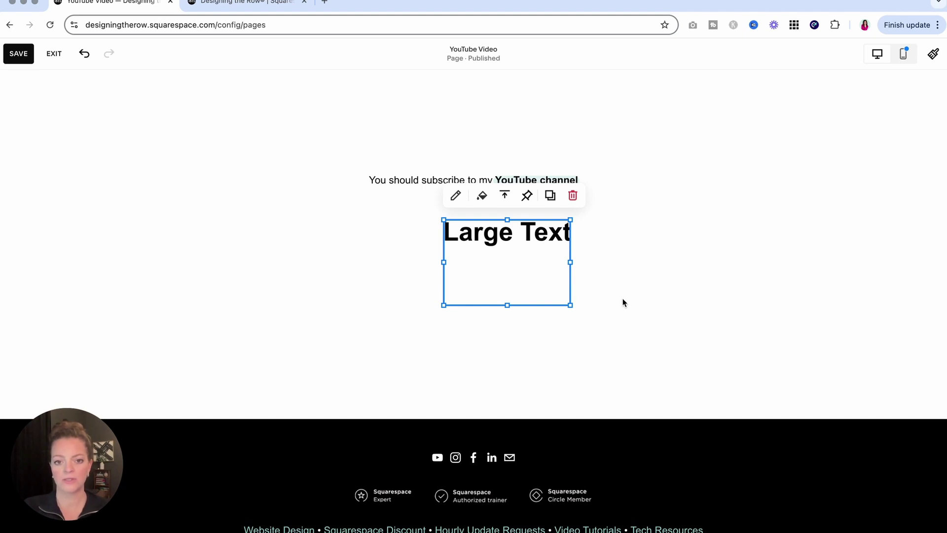
Move Large Text to the left and place the subscribe text, narrowed to two lines, level beside it.
click(364, 307)
drag(448, 267, 317, 268)
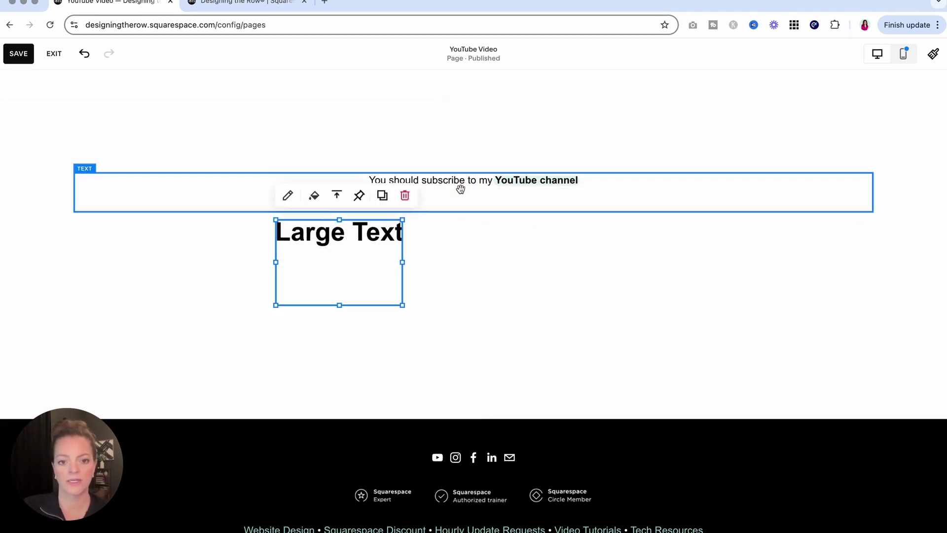
drag(72, 190, 673, 143)
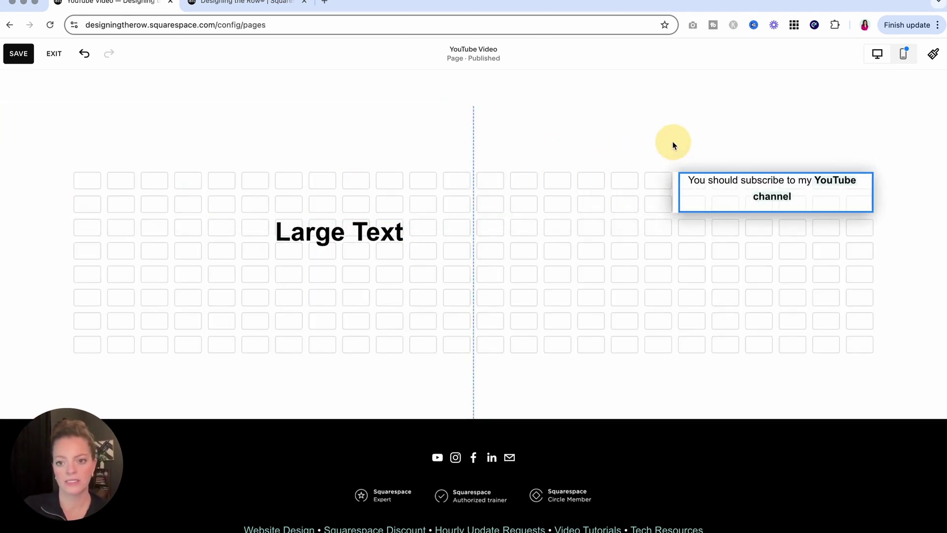
click(717, 257)
drag(793, 189, 567, 237)
drag(638, 239, 571, 238)
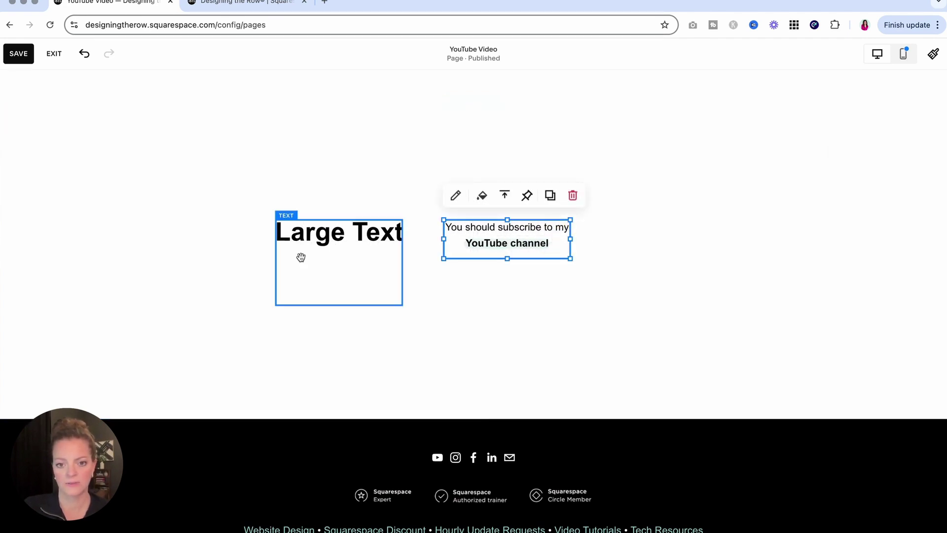
drag(339, 263, 338, 237)
click(443, 309)
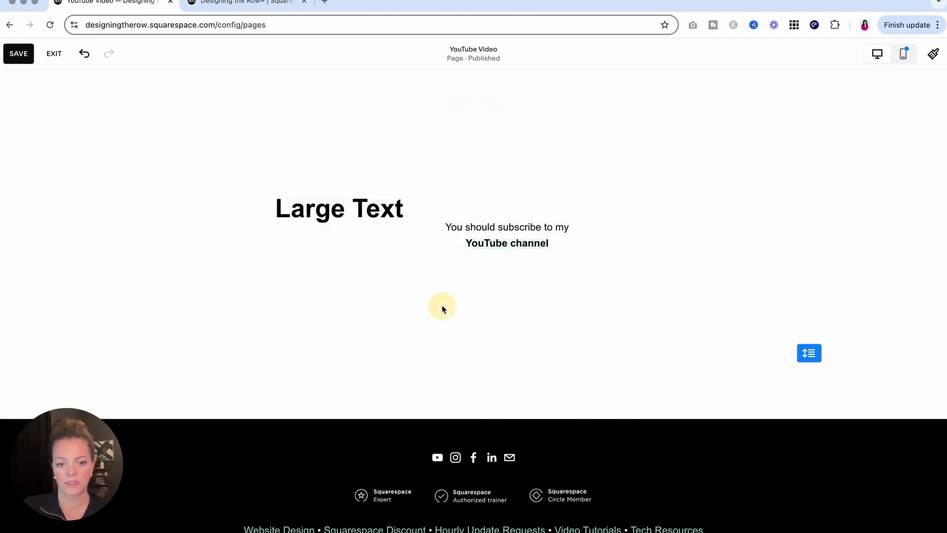
click(339, 208)
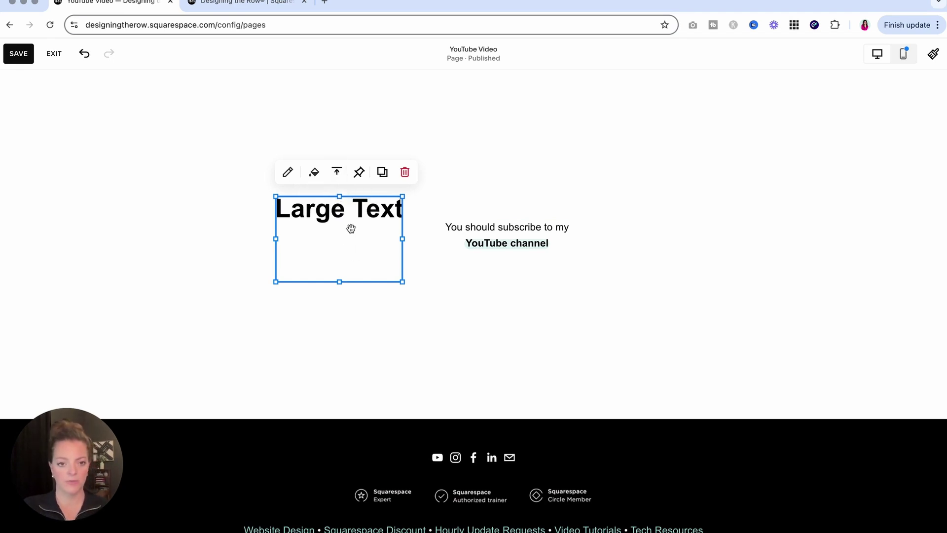
Try top, middle and bottom vertical alignment for Large Text, finishing on Align Middle.
click(338, 174)
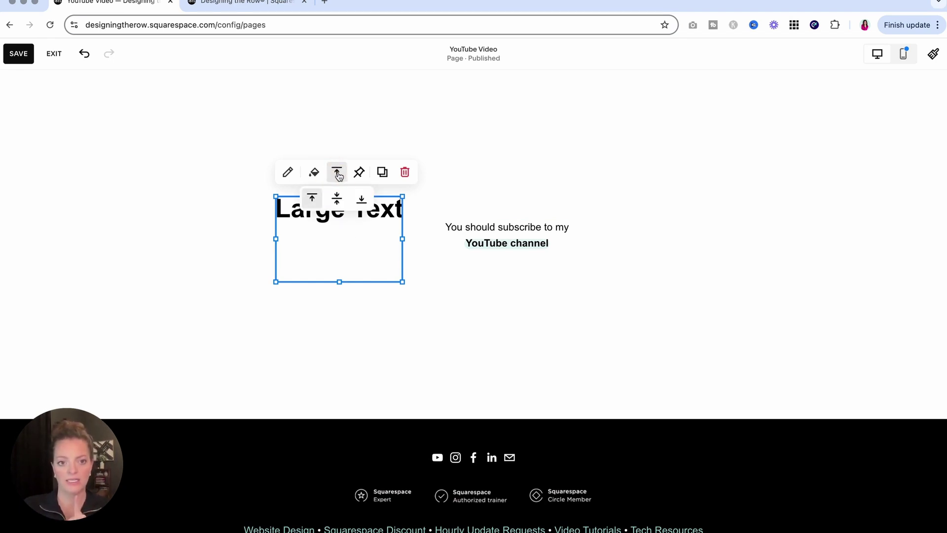
click(337, 200)
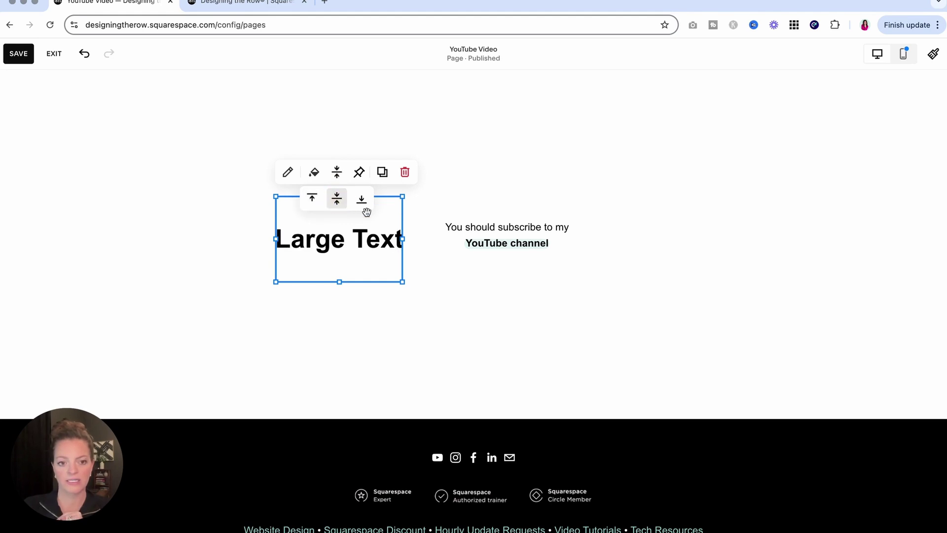
click(358, 200)
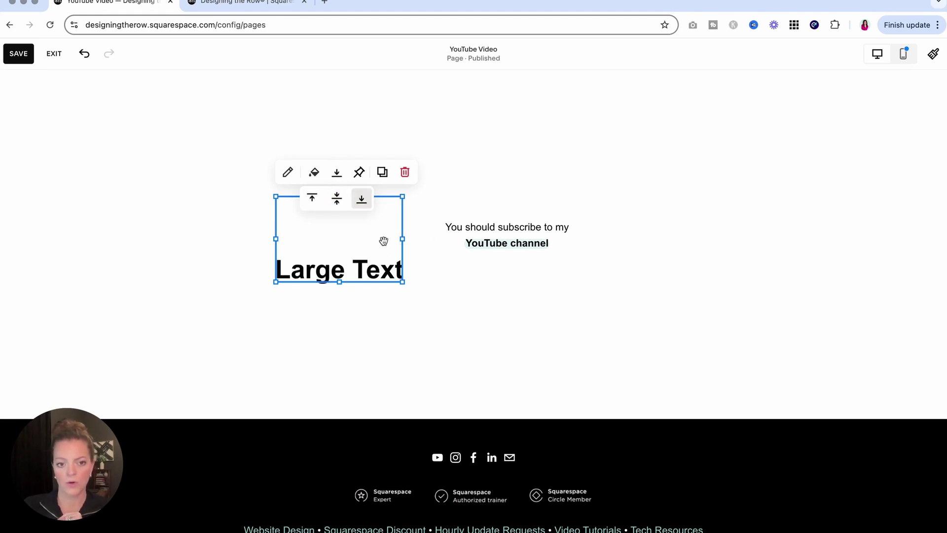
click(337, 198)
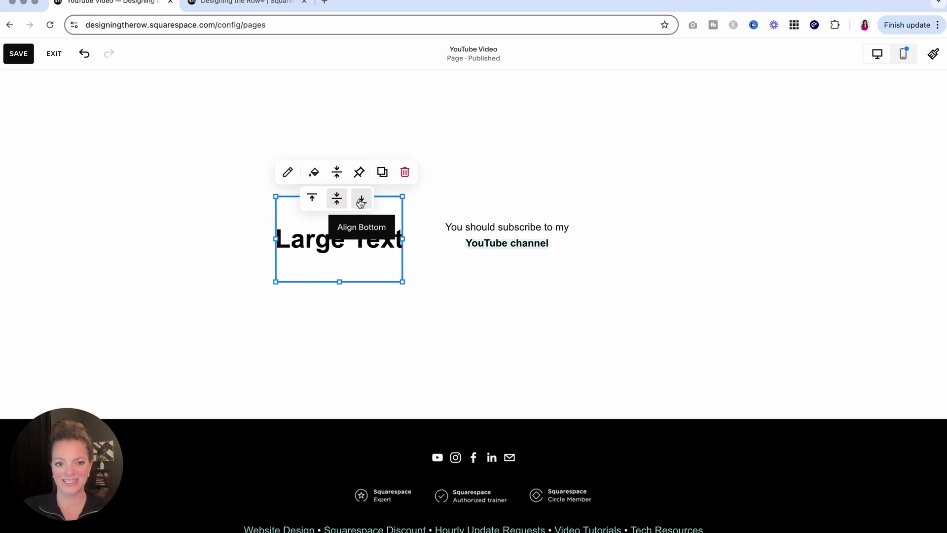
click(312, 198)
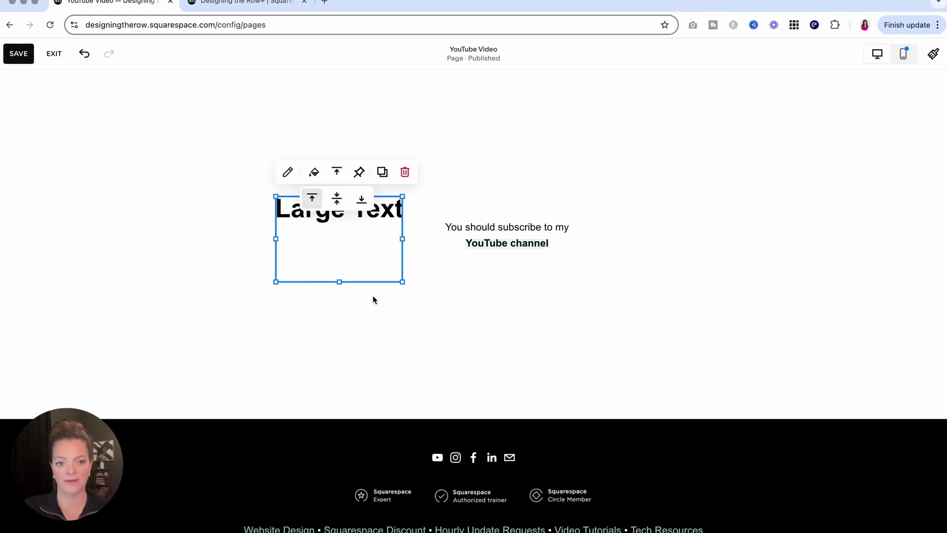
click(337, 198)
click(555, 298)
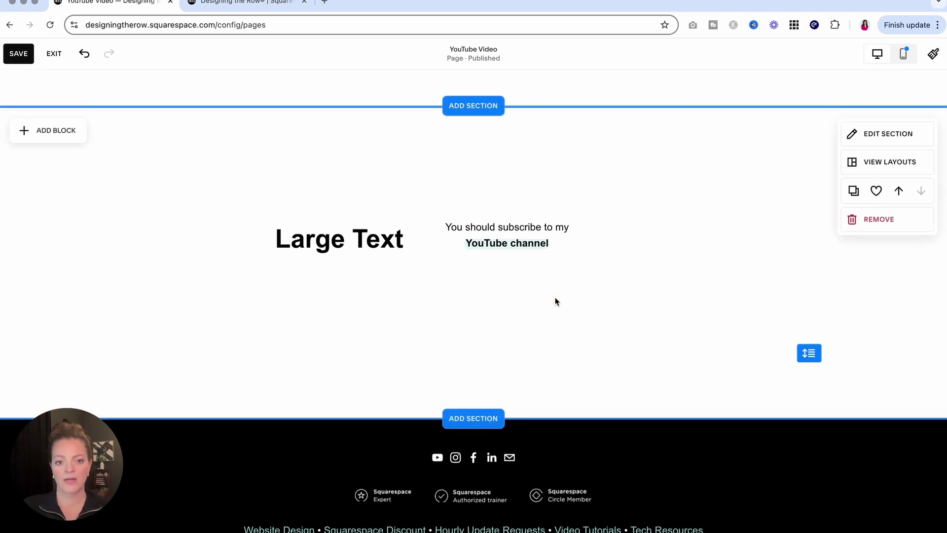
In mobile view, narrow the Large Text block and centre it vertically.
click(906, 53)
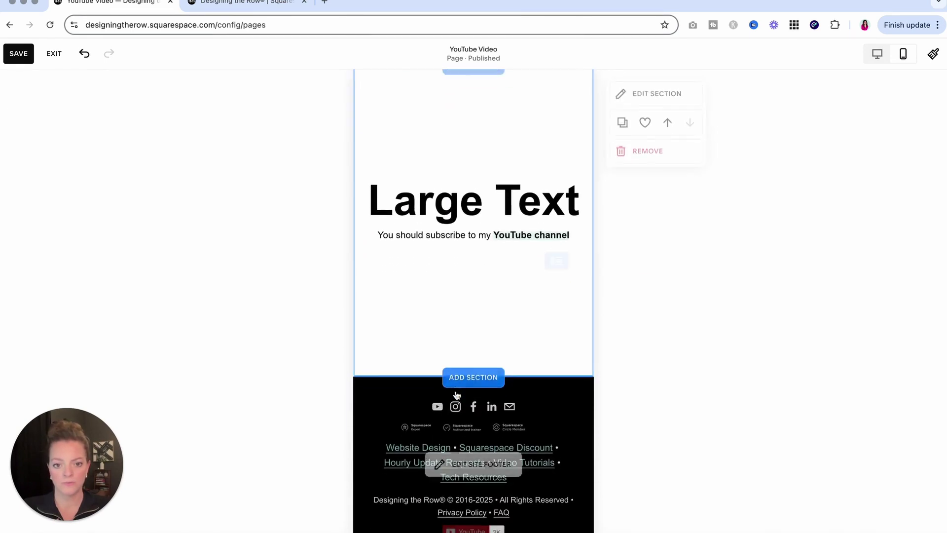
click(469, 190)
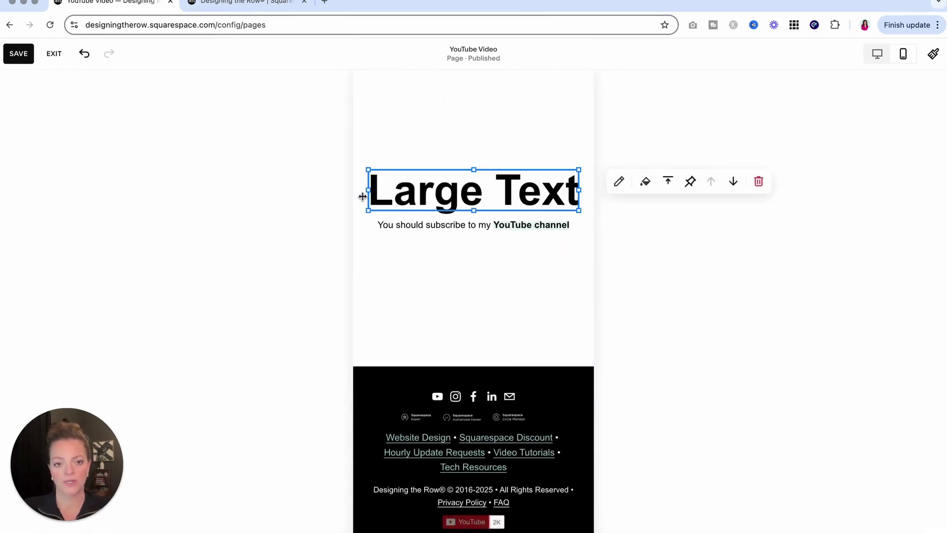
drag(366, 191, 505, 178)
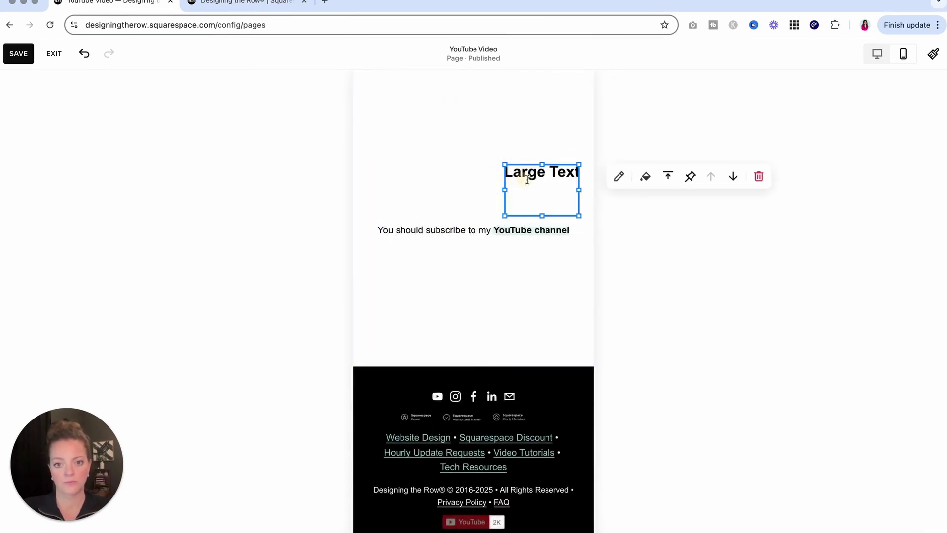
click(668, 176)
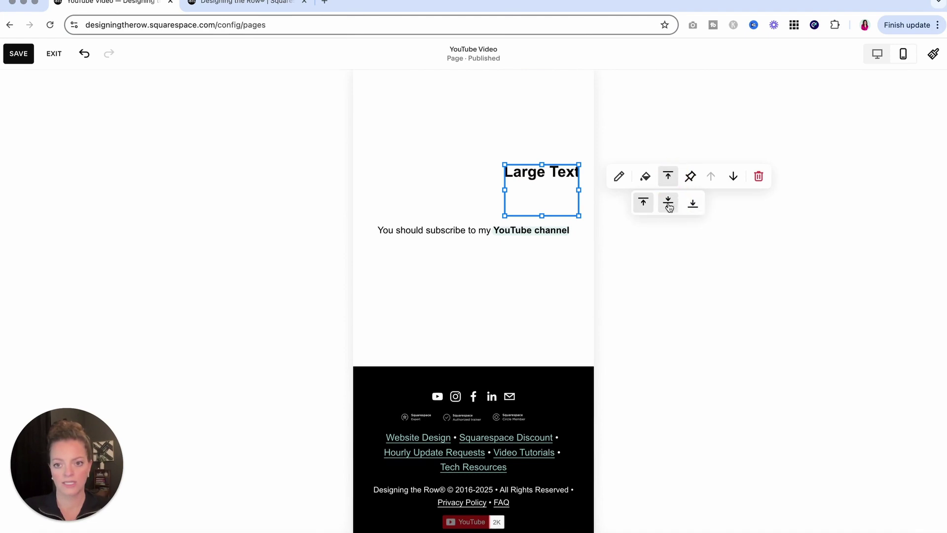
click(668, 202)
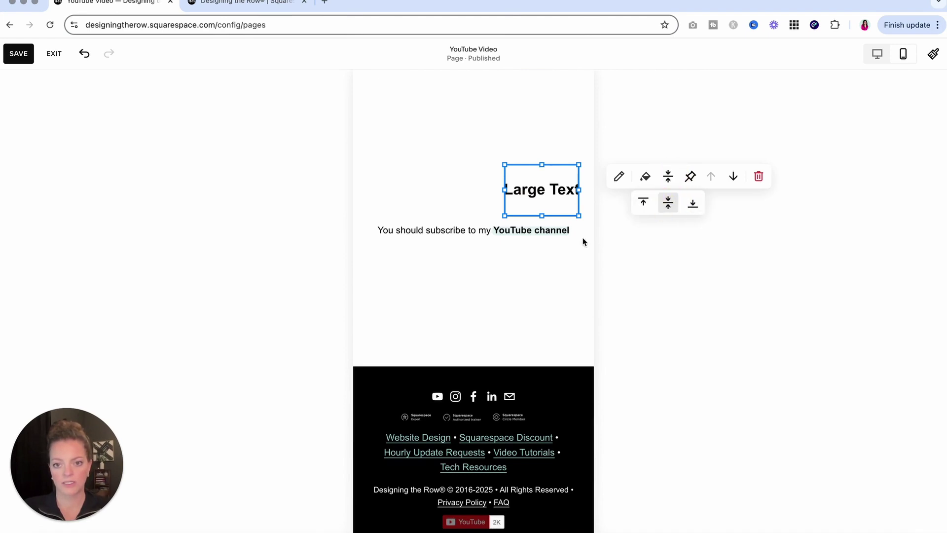
Move Large Text centred above the subscribe text, then return to desktop view.
mouse_move(537, 191)
mouse_down()
mouse_move(454, 186)
mouse_move(464, 211)
mouse_move(523, 192)
mouse_up()
click(543, 186)
click(482, 187)
click(545, 202)
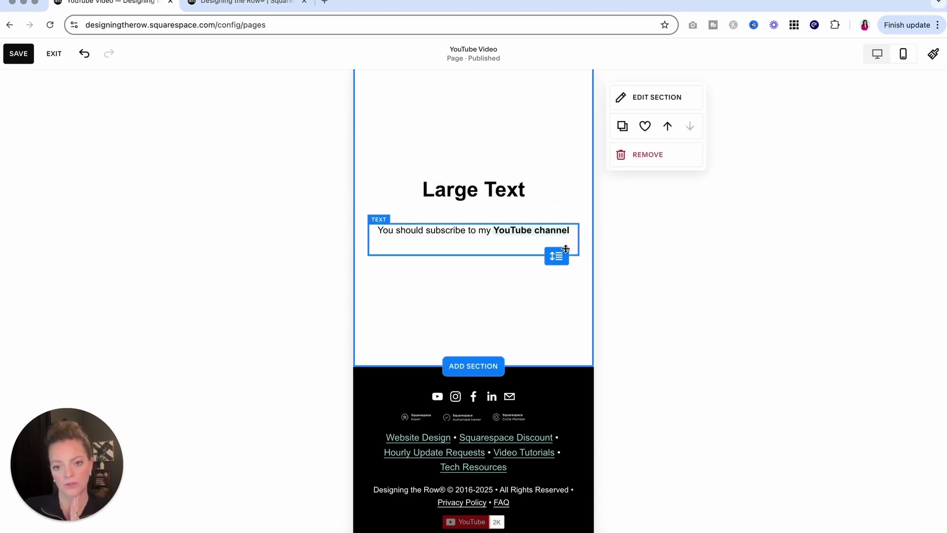
click(878, 54)
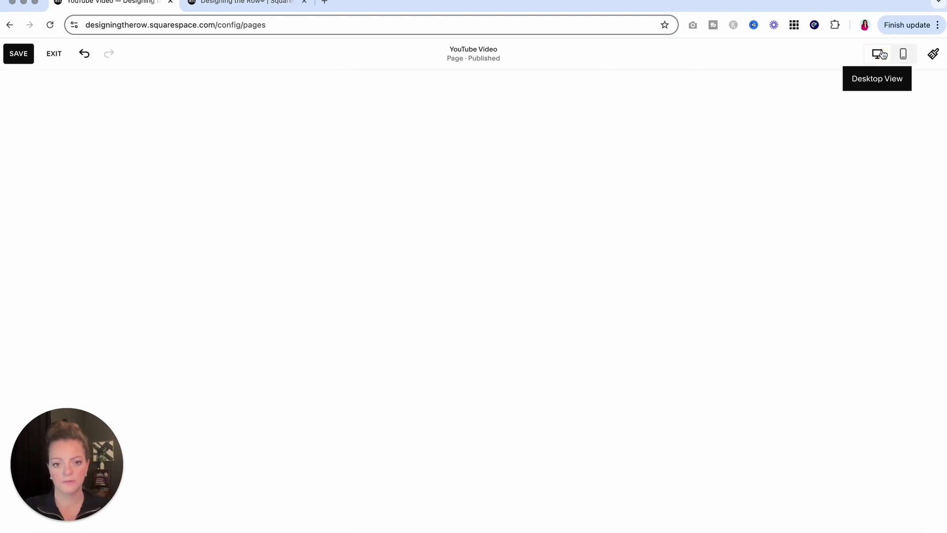
scroll(483, 243, up, 4)
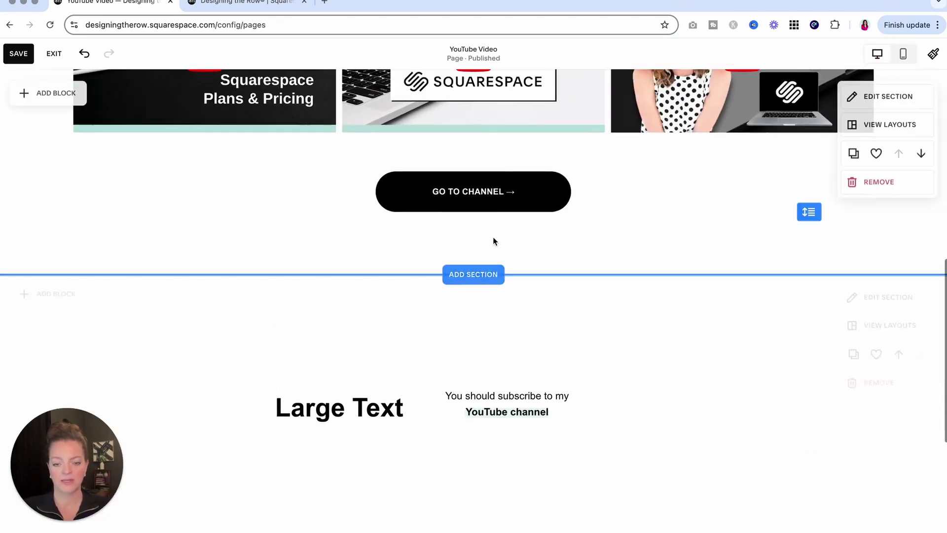
scroll(523, 262, down, 3)
click(314, 274)
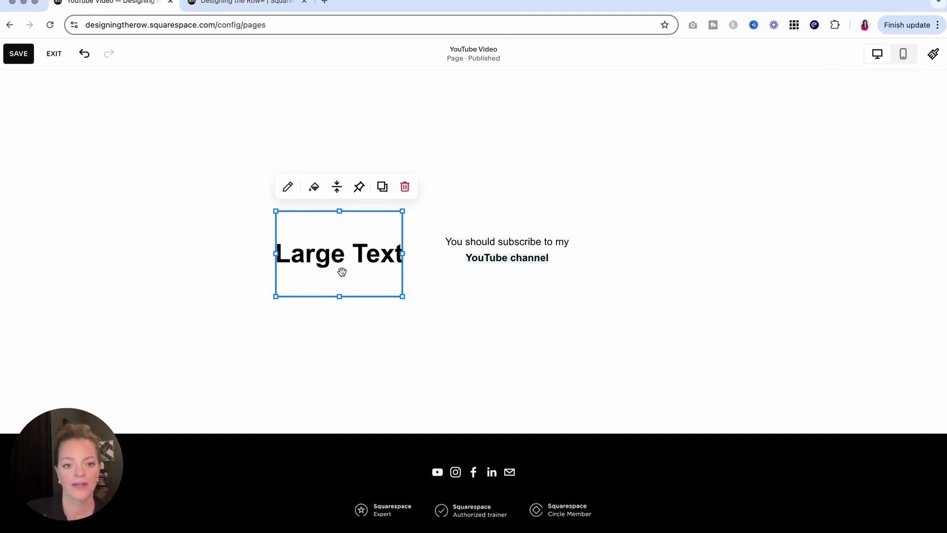
Give Large Text a background fill, no border, corner radius 50 and Padding L.
click(313, 188)
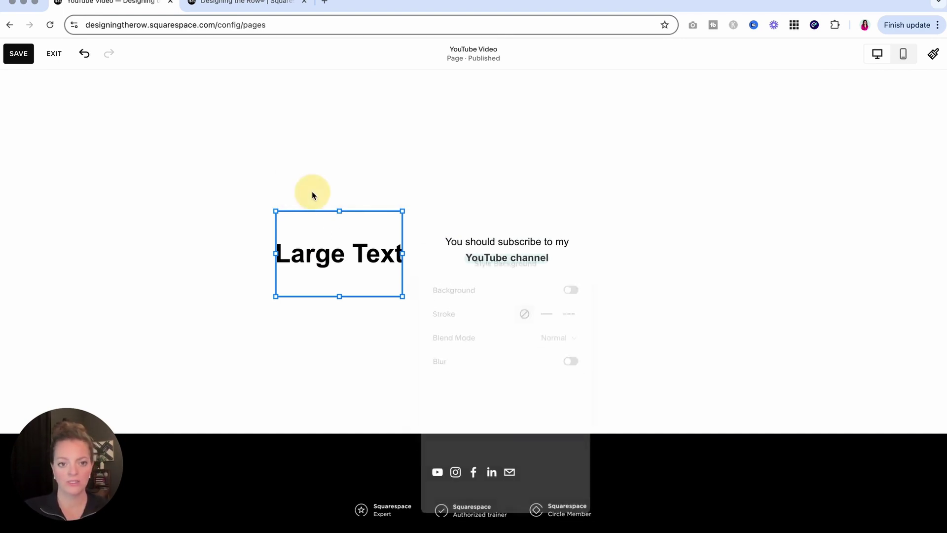
click(575, 285)
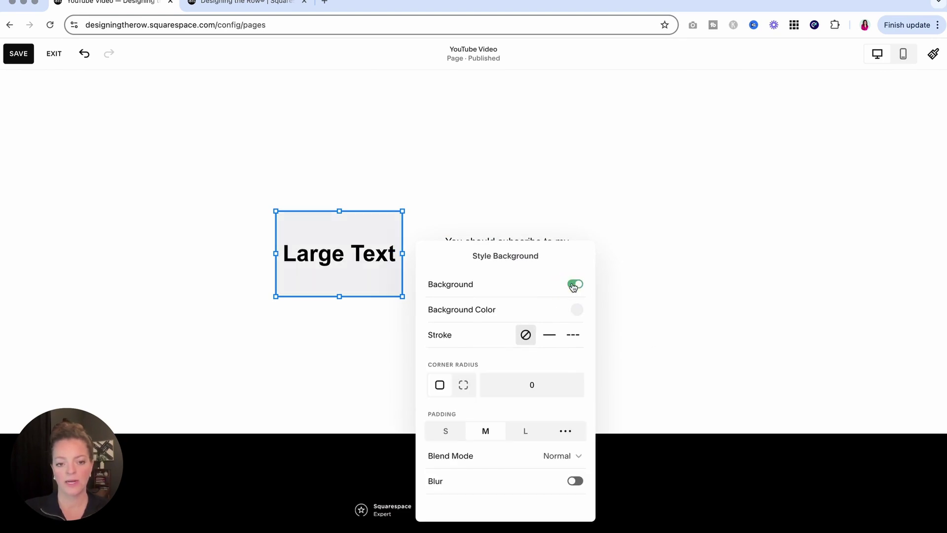
click(549, 335)
click(526, 337)
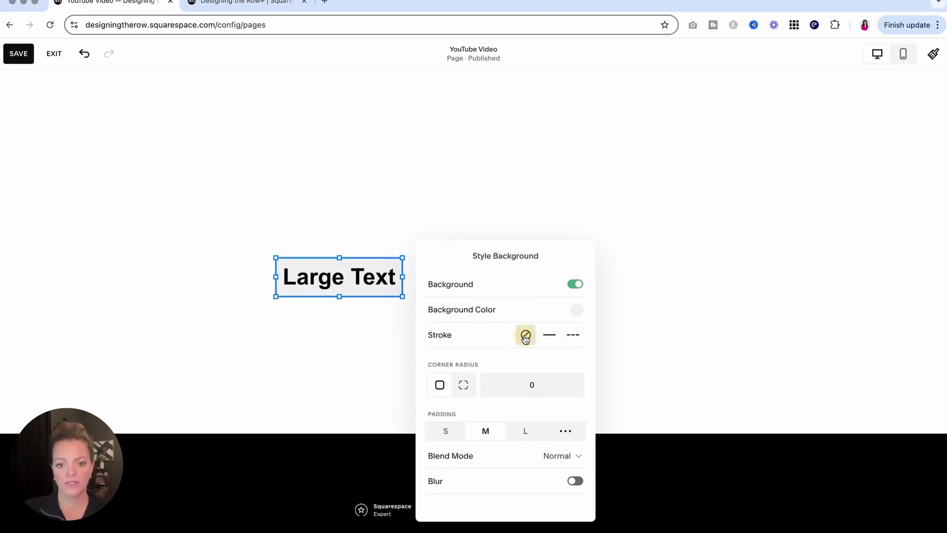
click(526, 384)
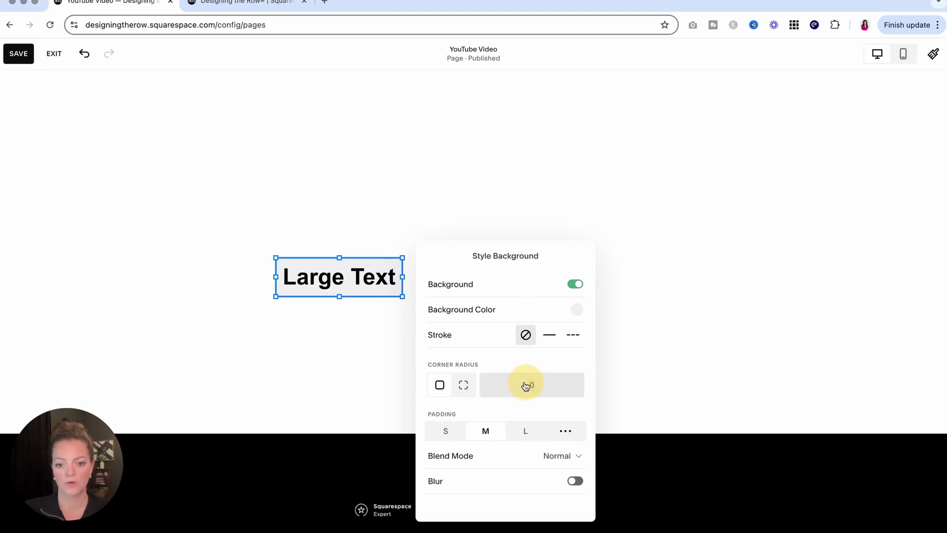
text(50)
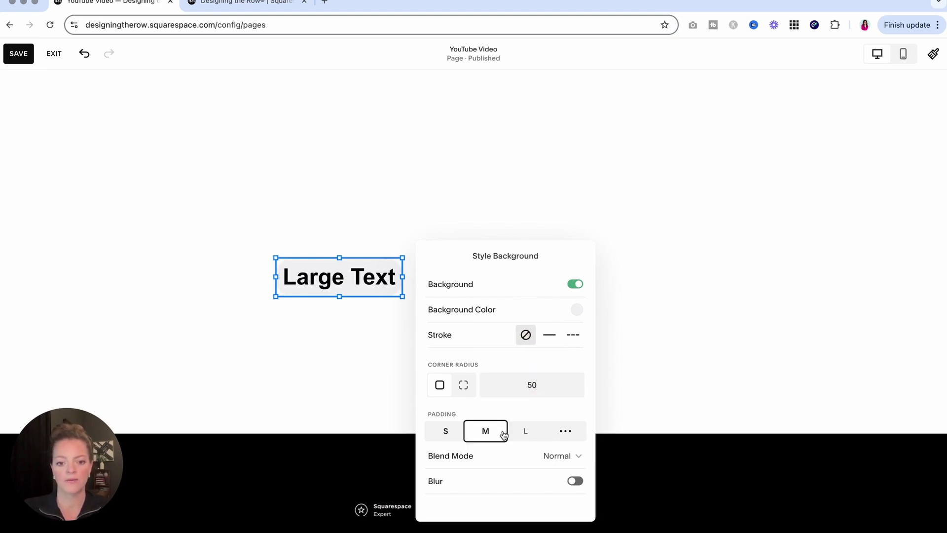
click(526, 431)
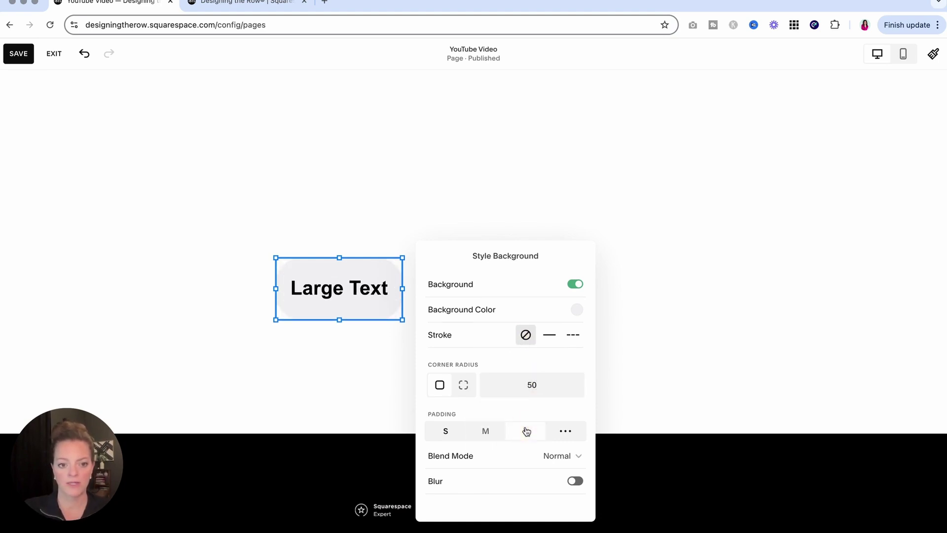
click(696, 373)
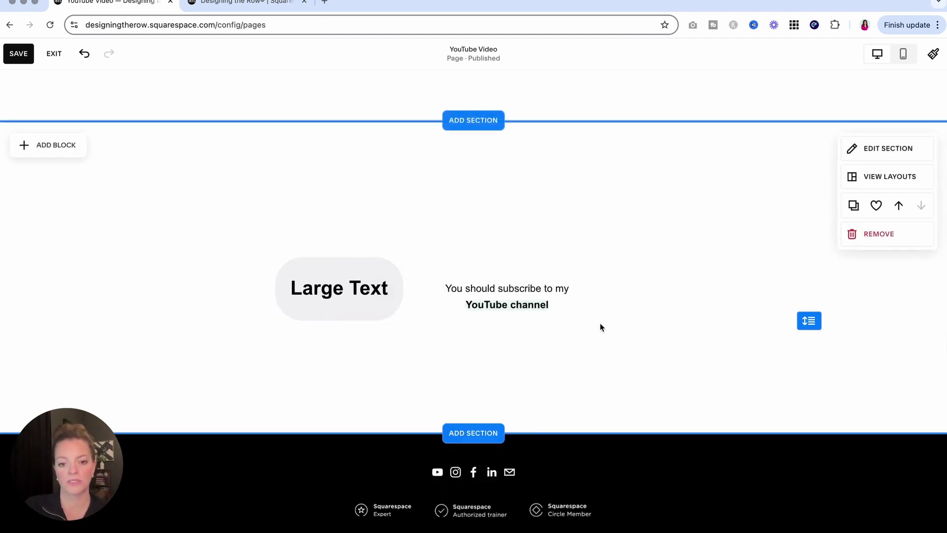
click(44, 145)
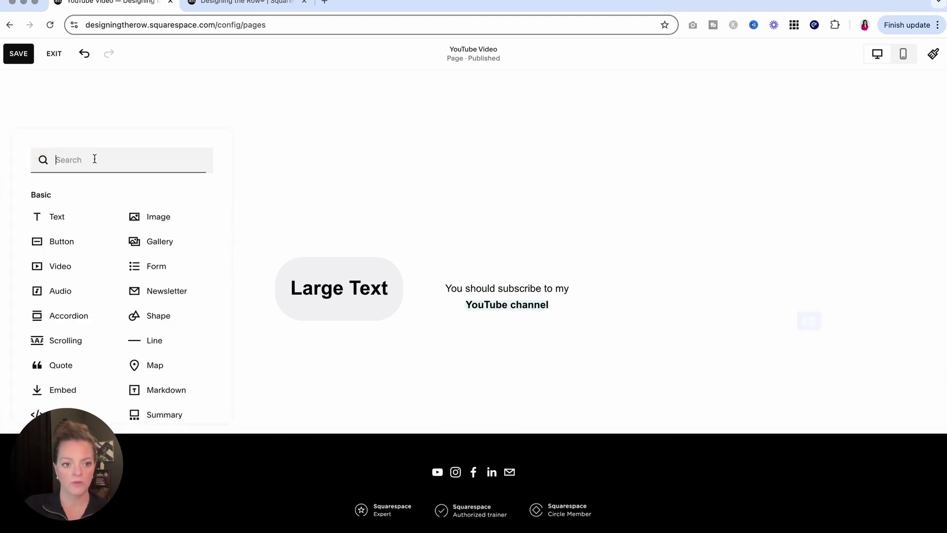
click(363, 364)
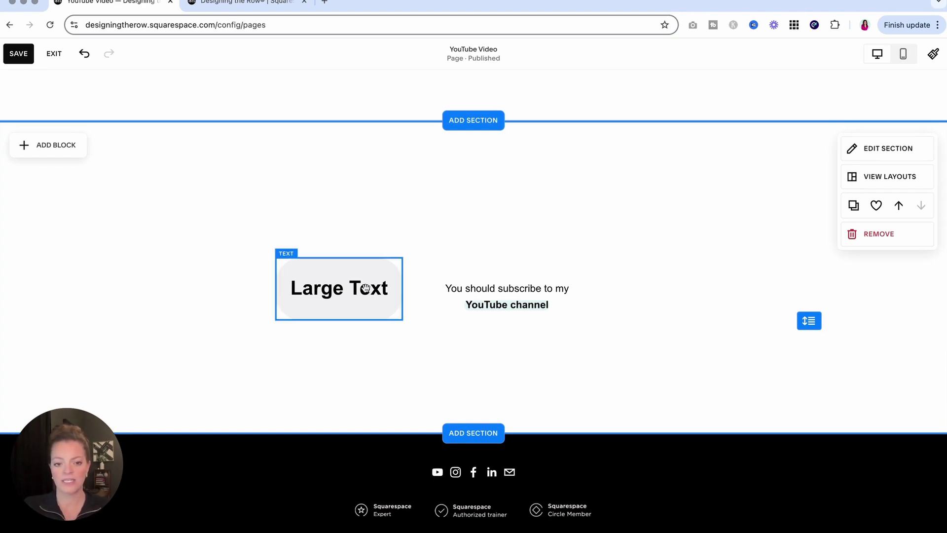
click(352, 307)
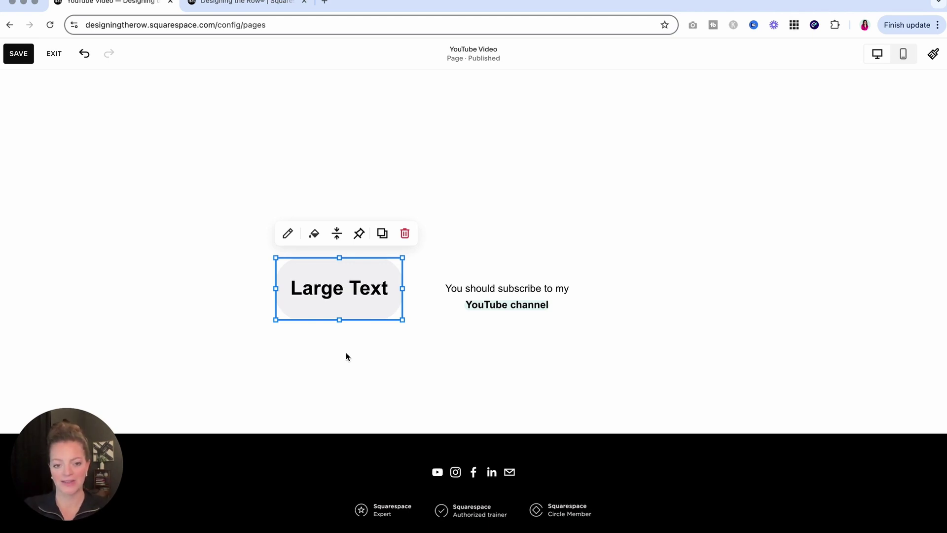
Pin the Large Text block to the top of its section.
click(346, 356)
click(340, 289)
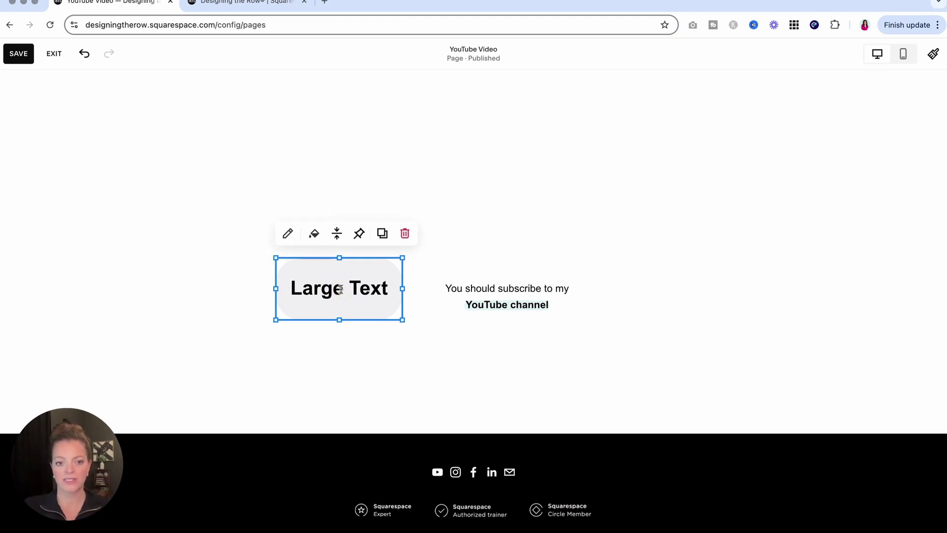
click(362, 237)
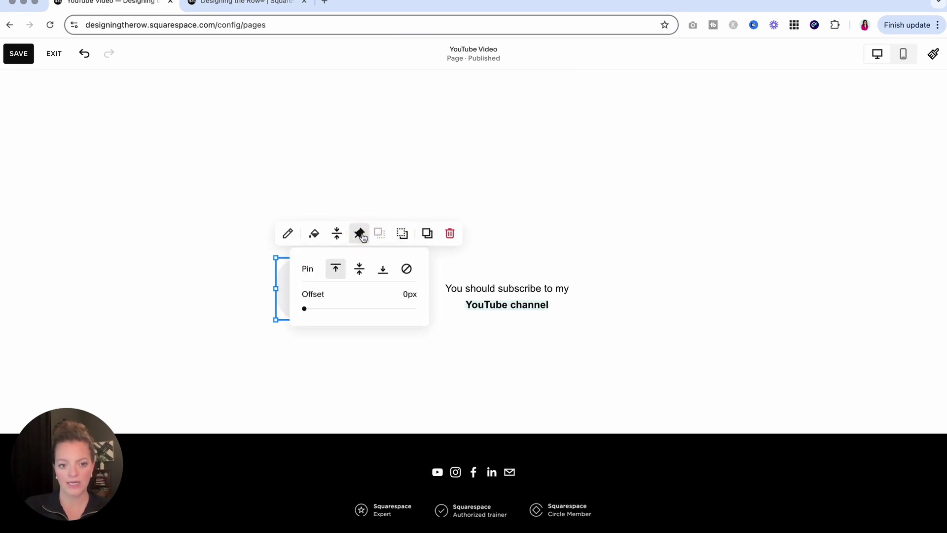
click(330, 270)
click(456, 353)
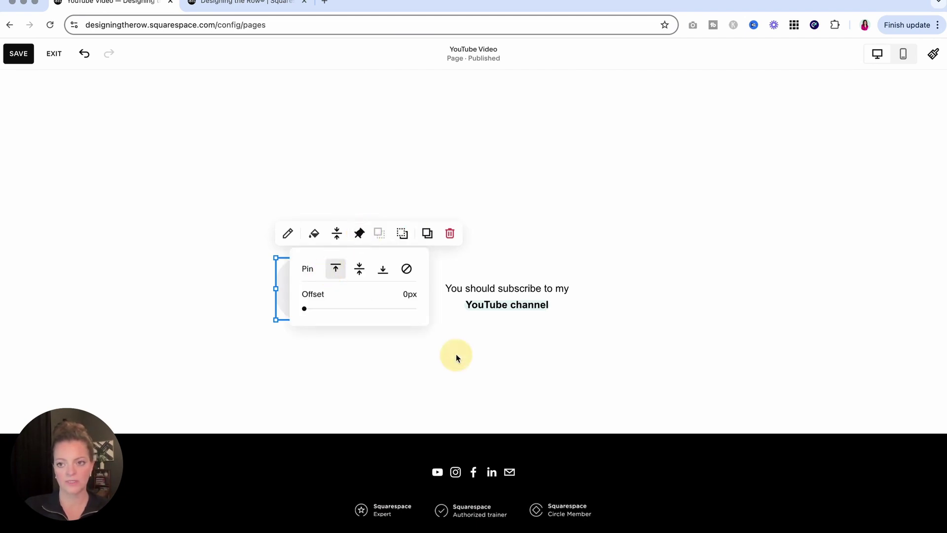
Drag the section's height handle down to make the section taller.
scroll(456, 357, up, 2)
scroll(456, 358, down, 4)
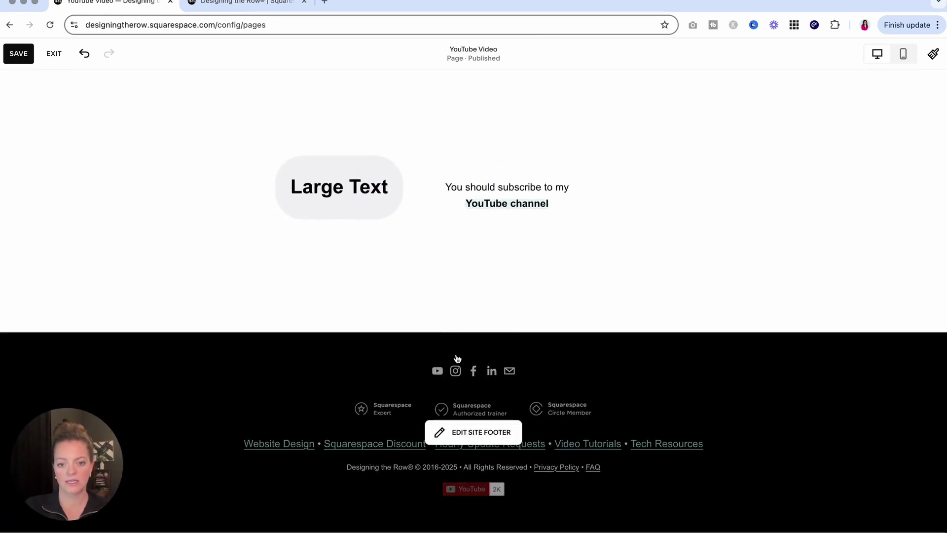
drag(809, 219, 810, 379)
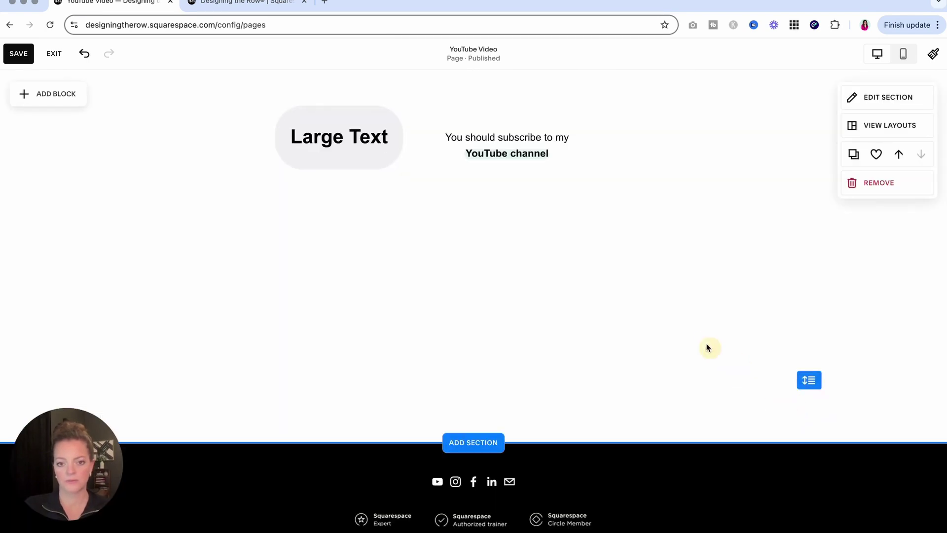
scroll(700, 337, up, 1)
scroll(699, 335, up, 2)
scroll(700, 335, down, 4)
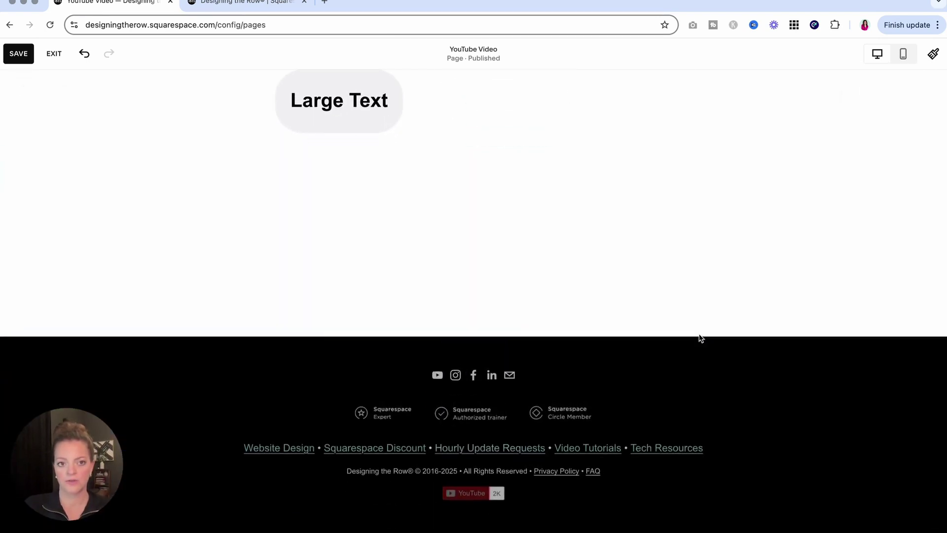
scroll(699, 336, up, 3)
scroll(700, 337, up, 1)
scroll(700, 339, down, 3)
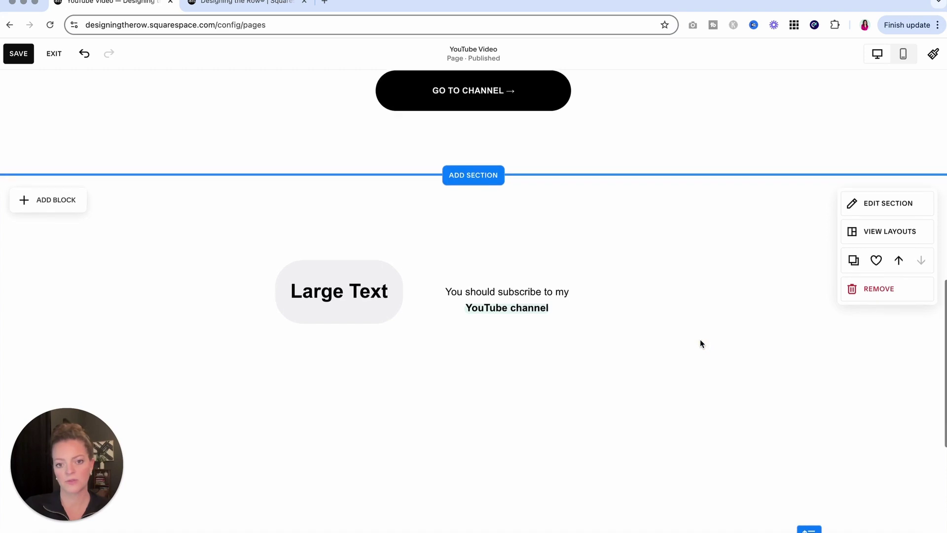
scroll(700, 342, down, 1)
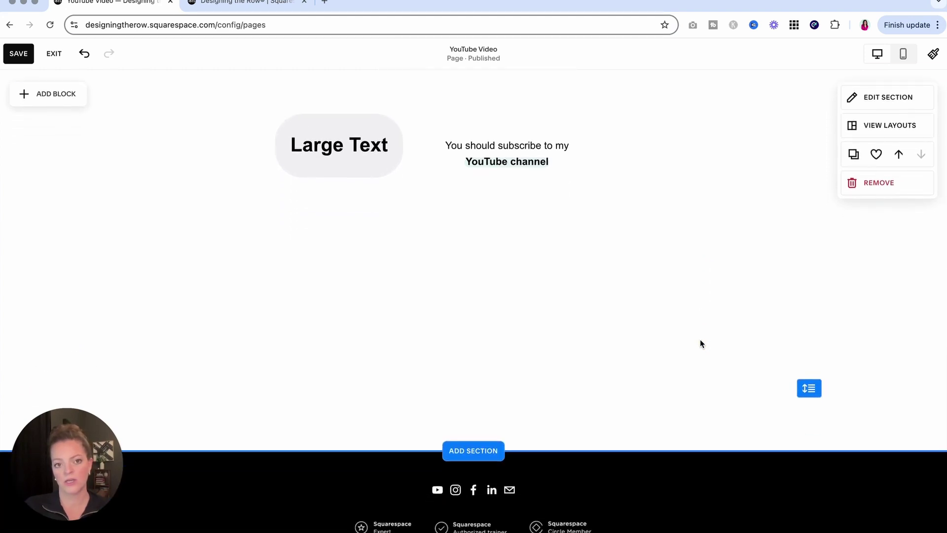
scroll(700, 343, down, 1)
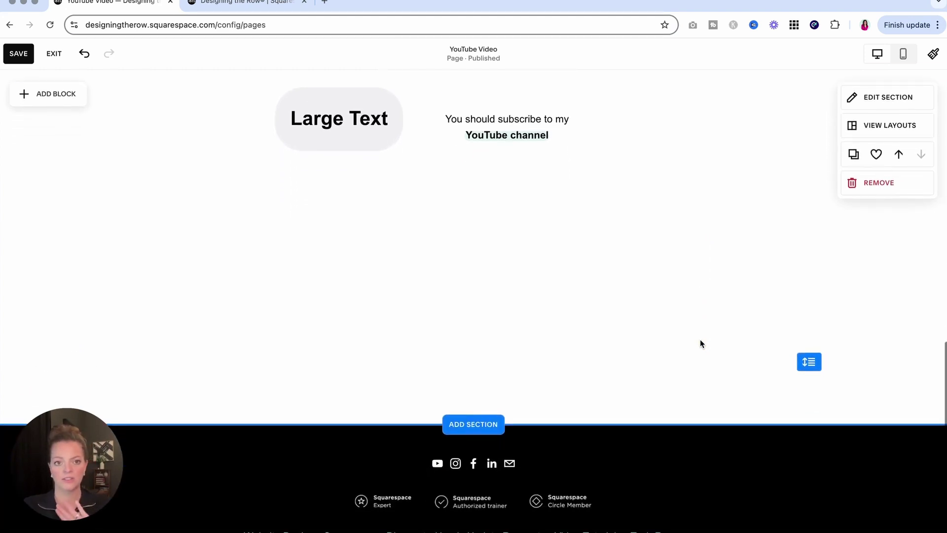
scroll(700, 343, down, 2)
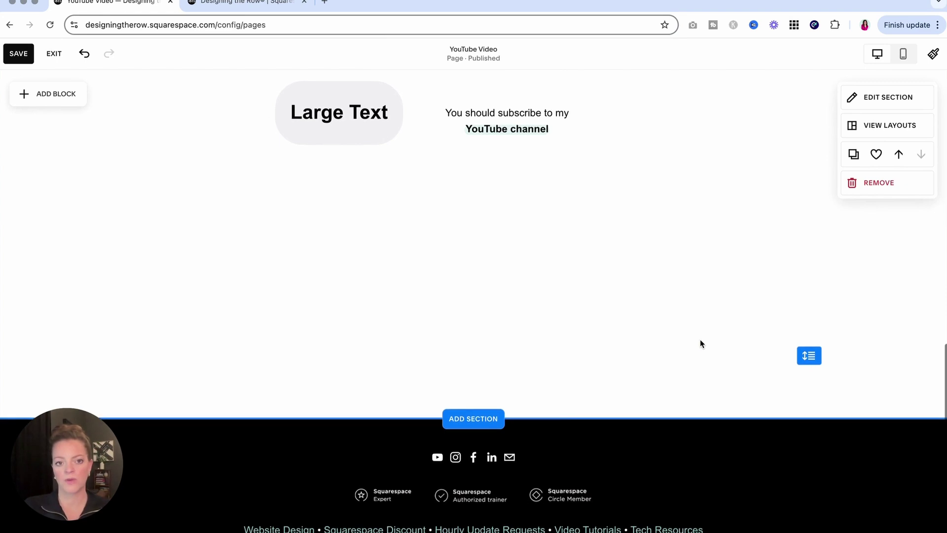
scroll(701, 343, down, 1)
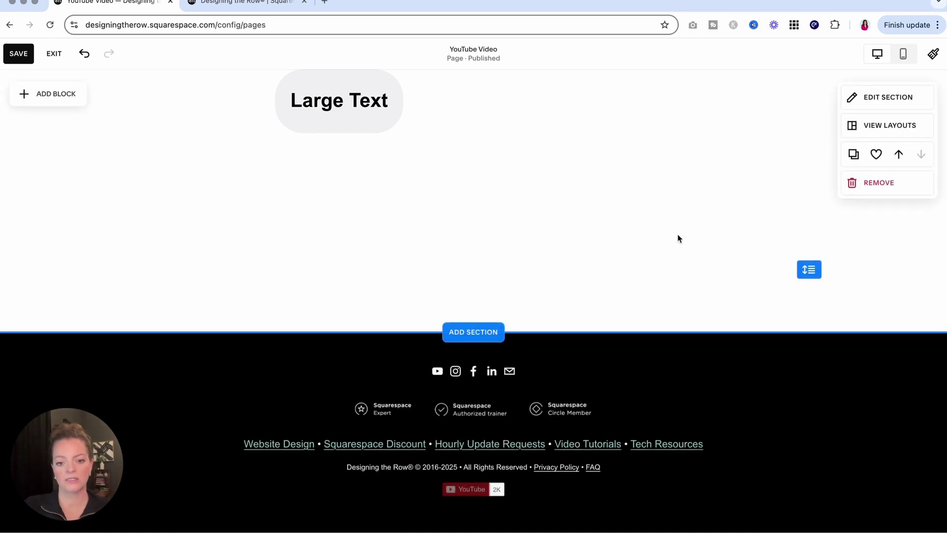
key(super+v)
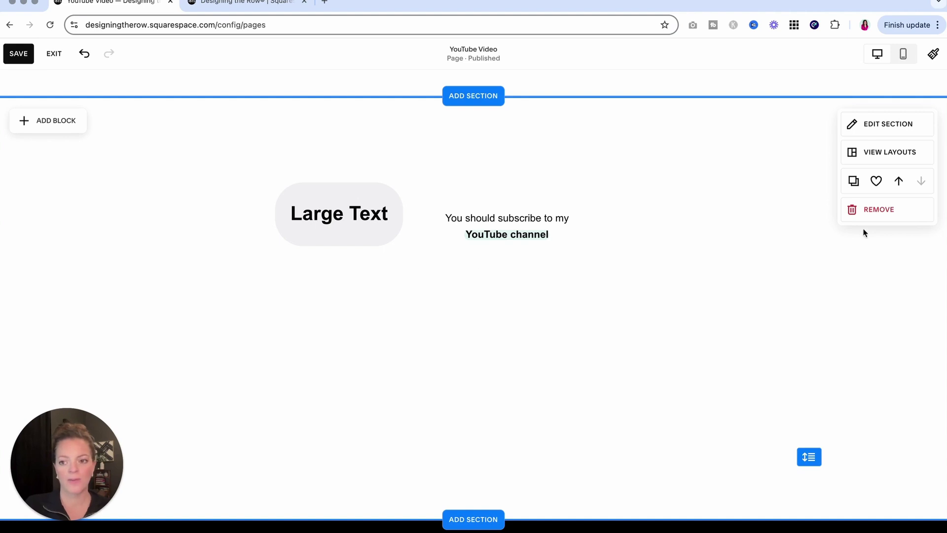
Remove the Large Text demo section, confirm it, and save and exit the YouTube Video page.
click(869, 209)
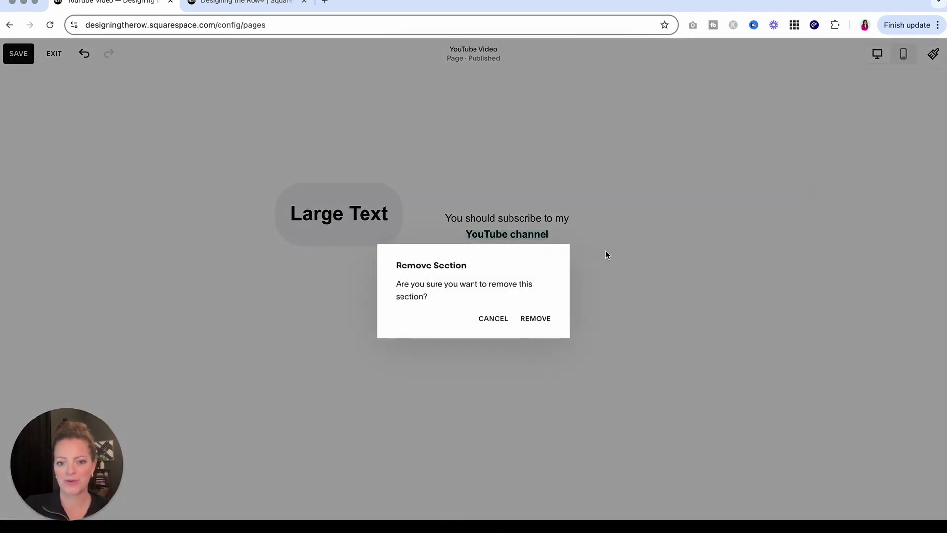
click(544, 319)
click(18, 54)
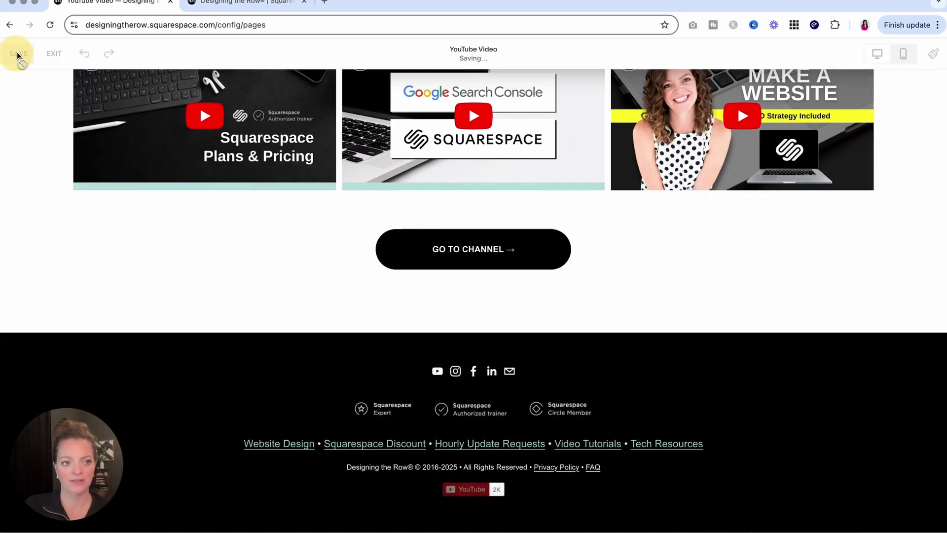
click(54, 53)
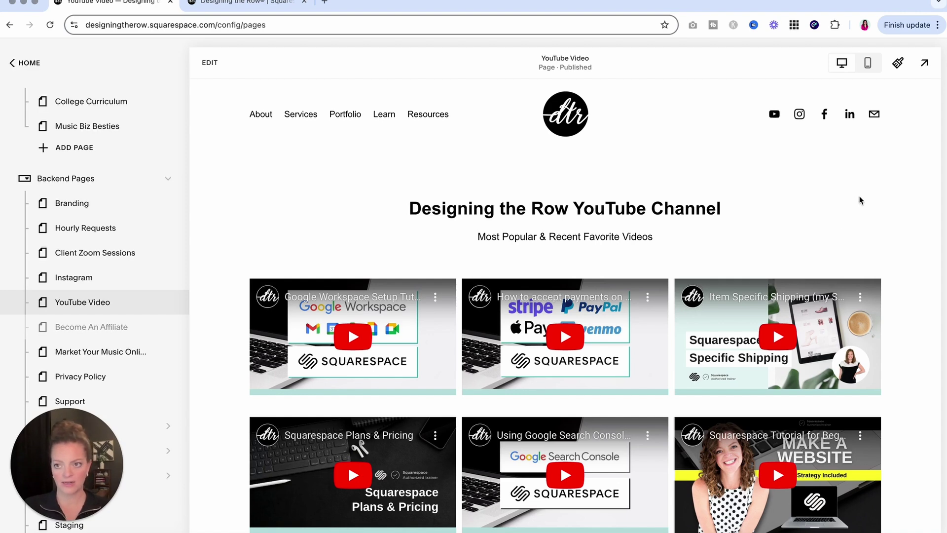
In Site Styles > Miscellaneous > Animations, set the site animation to Fade.
click(899, 63)
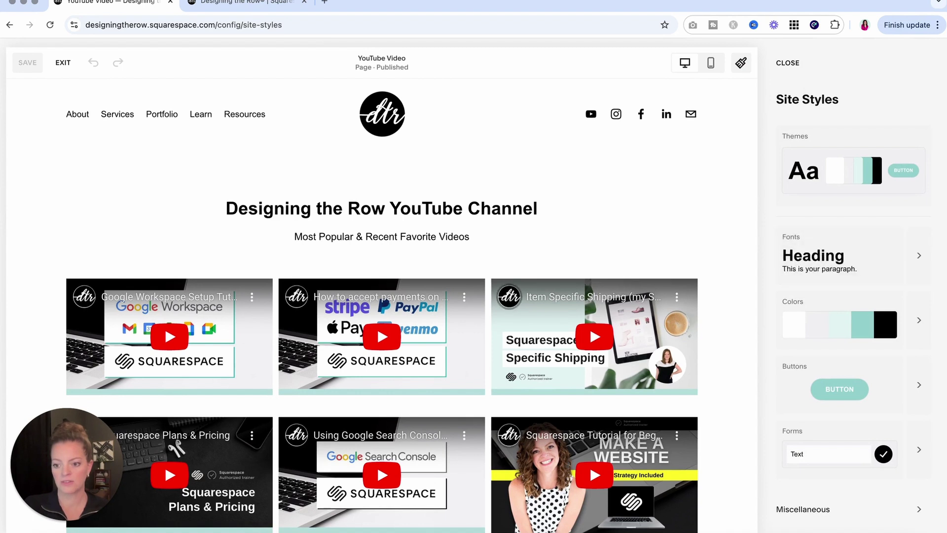
click(921, 509)
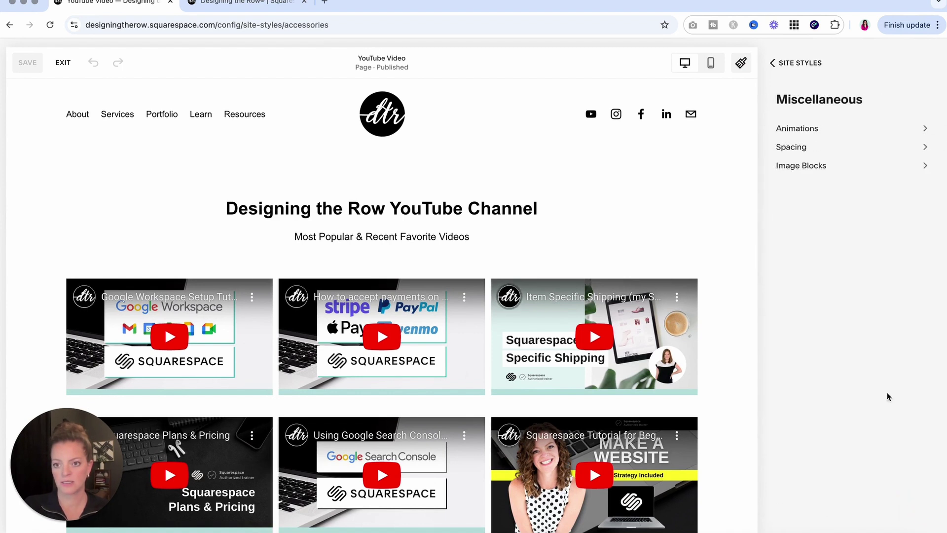
click(799, 128)
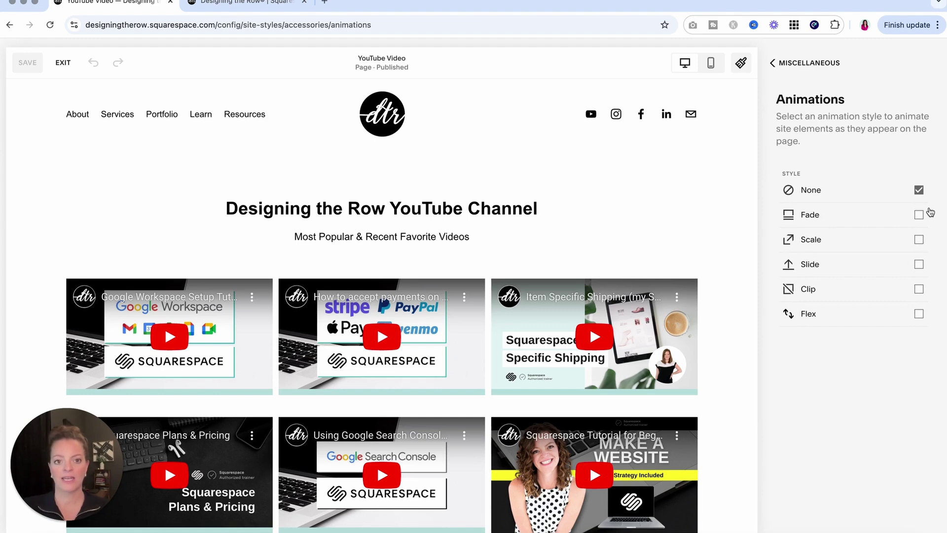
click(814, 218)
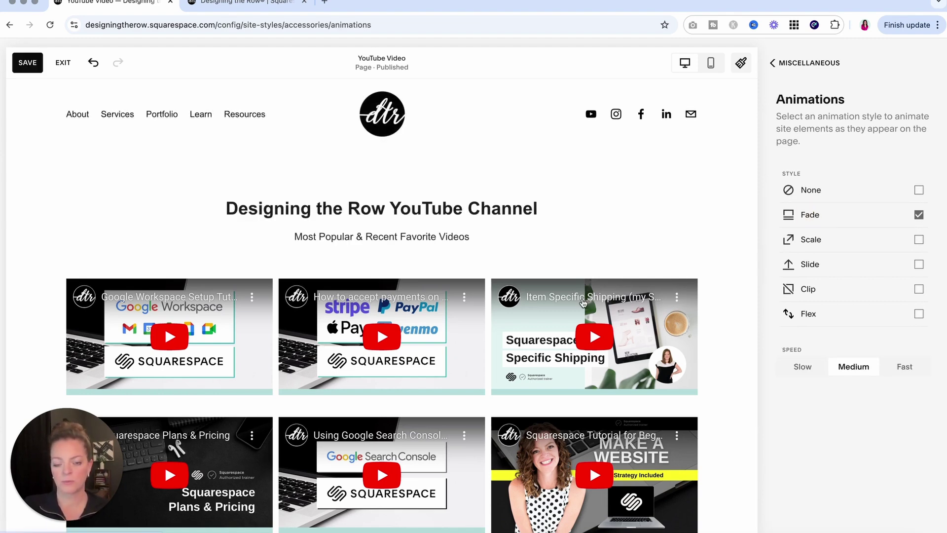
scroll(583, 303, down, 2)
scroll(583, 303, down, 8)
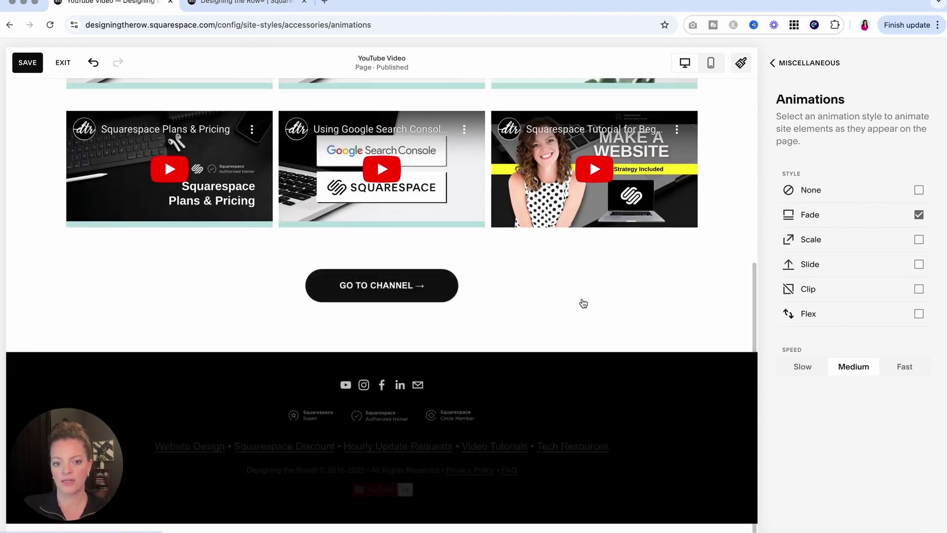
scroll(583, 303, up, 8)
Preview the Scale, Slide, Clip and Flex animations, then return to Fade.
click(822, 240)
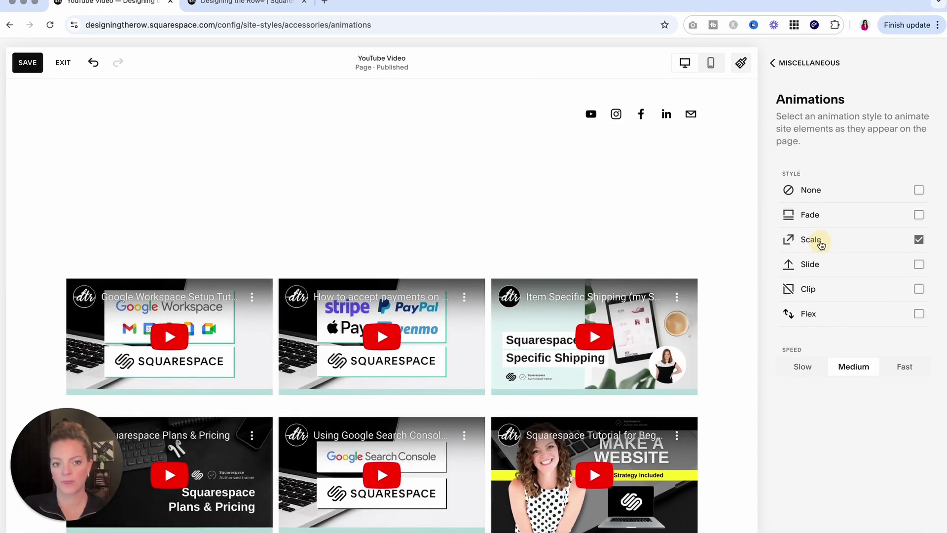
click(814, 270)
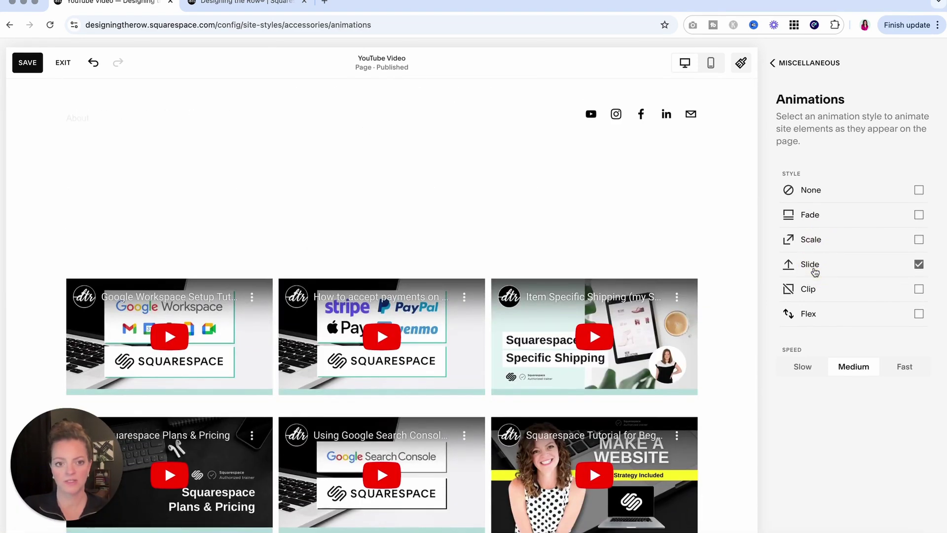
click(815, 289)
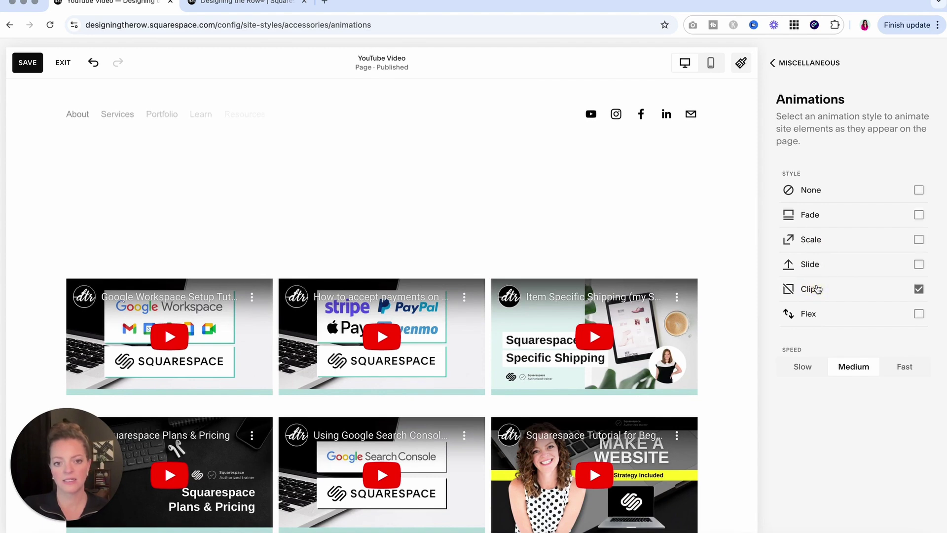
click(816, 316)
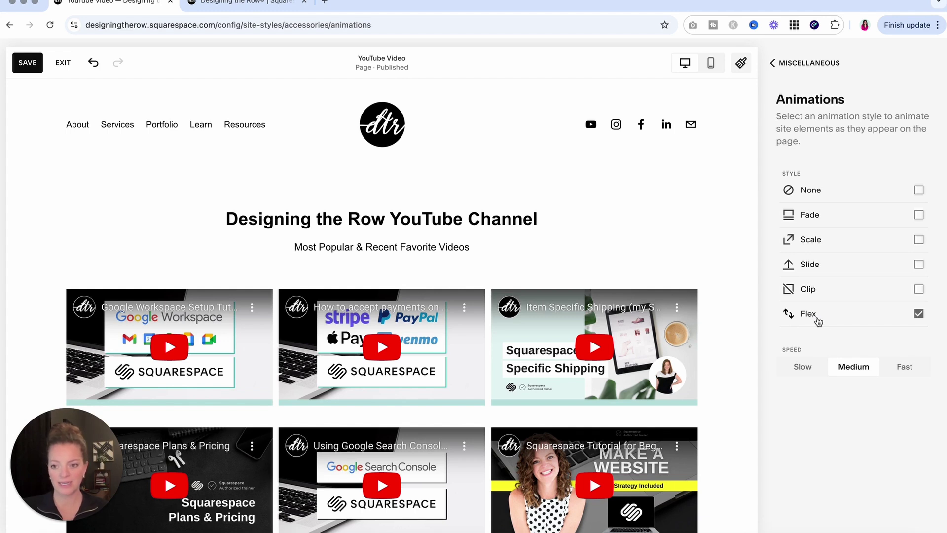
click(817, 217)
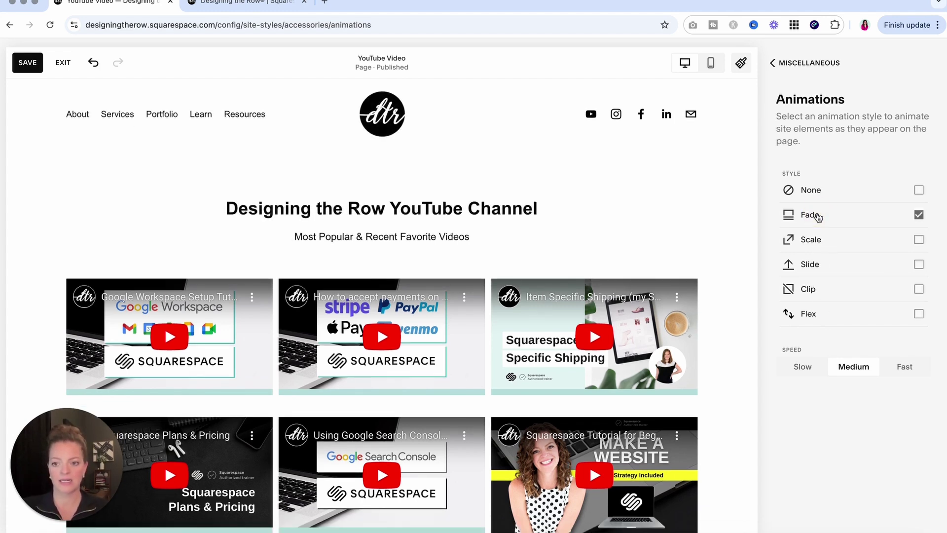
Try Slow, Fast and Medium animation speeds, then set animations to None.
click(801, 371)
click(905, 366)
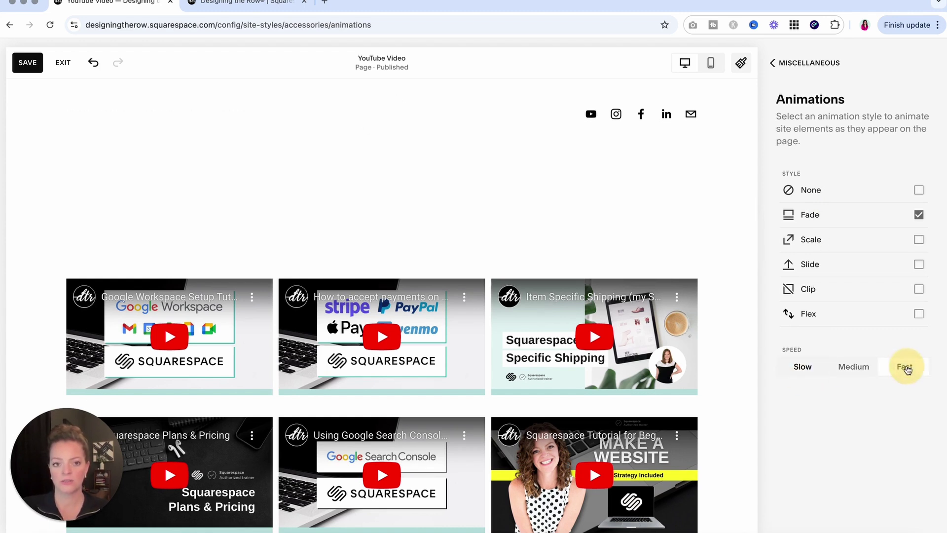
click(868, 371)
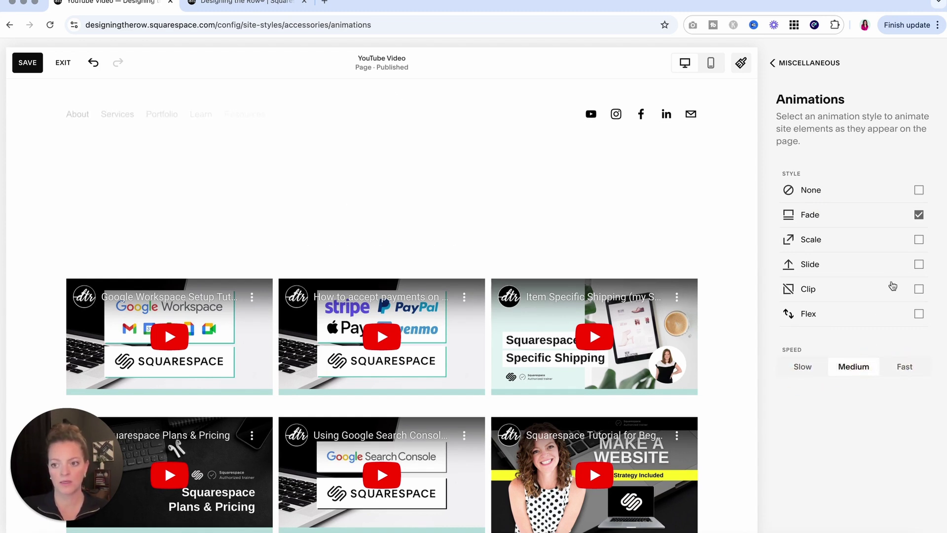
click(918, 190)
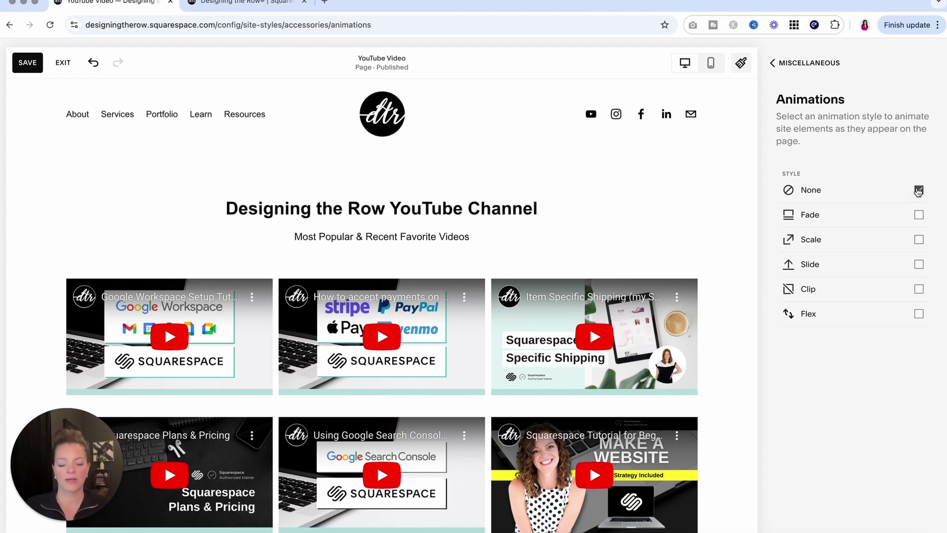
Close Site Styles and save the YouTube Video page.
key(Escape)
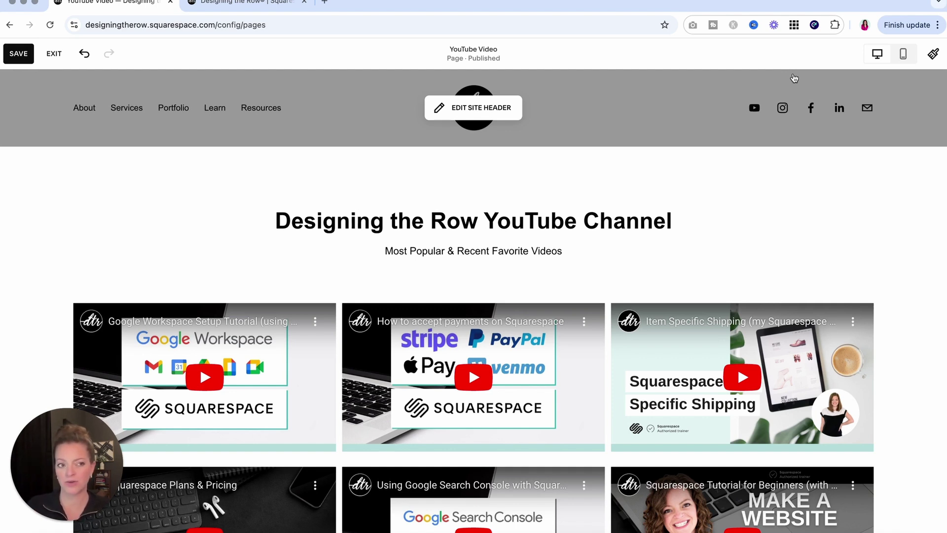
click(18, 55)
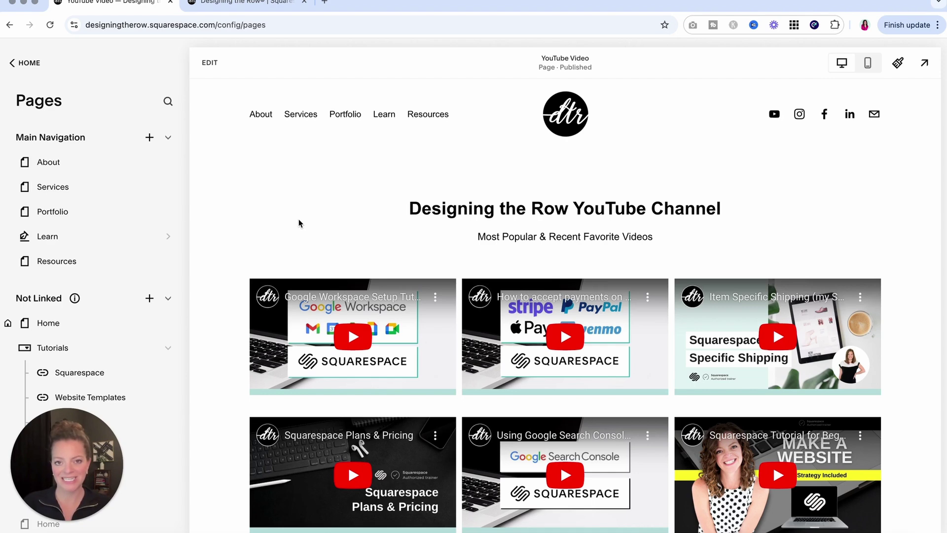
Switch to the browser tab showing the live designingtherow.com homepage.
key(ctrl+Tab)
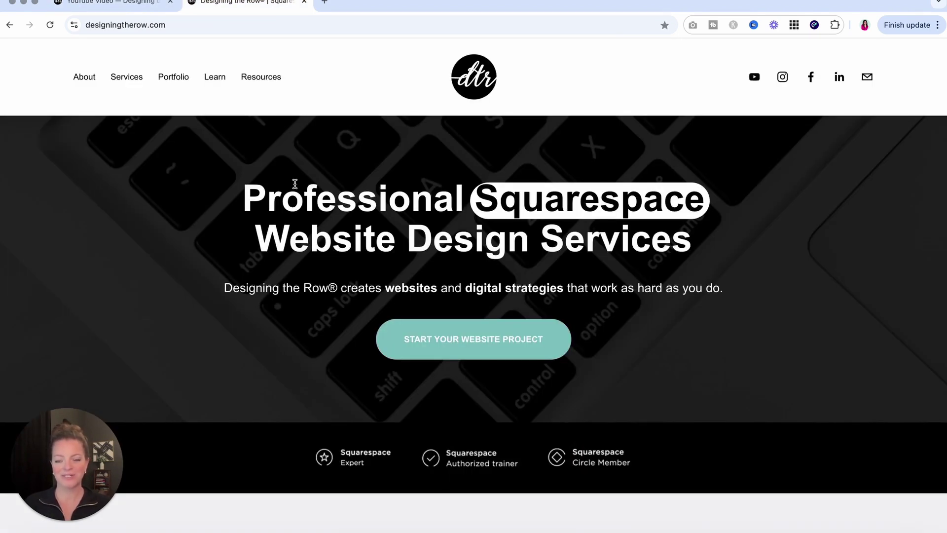